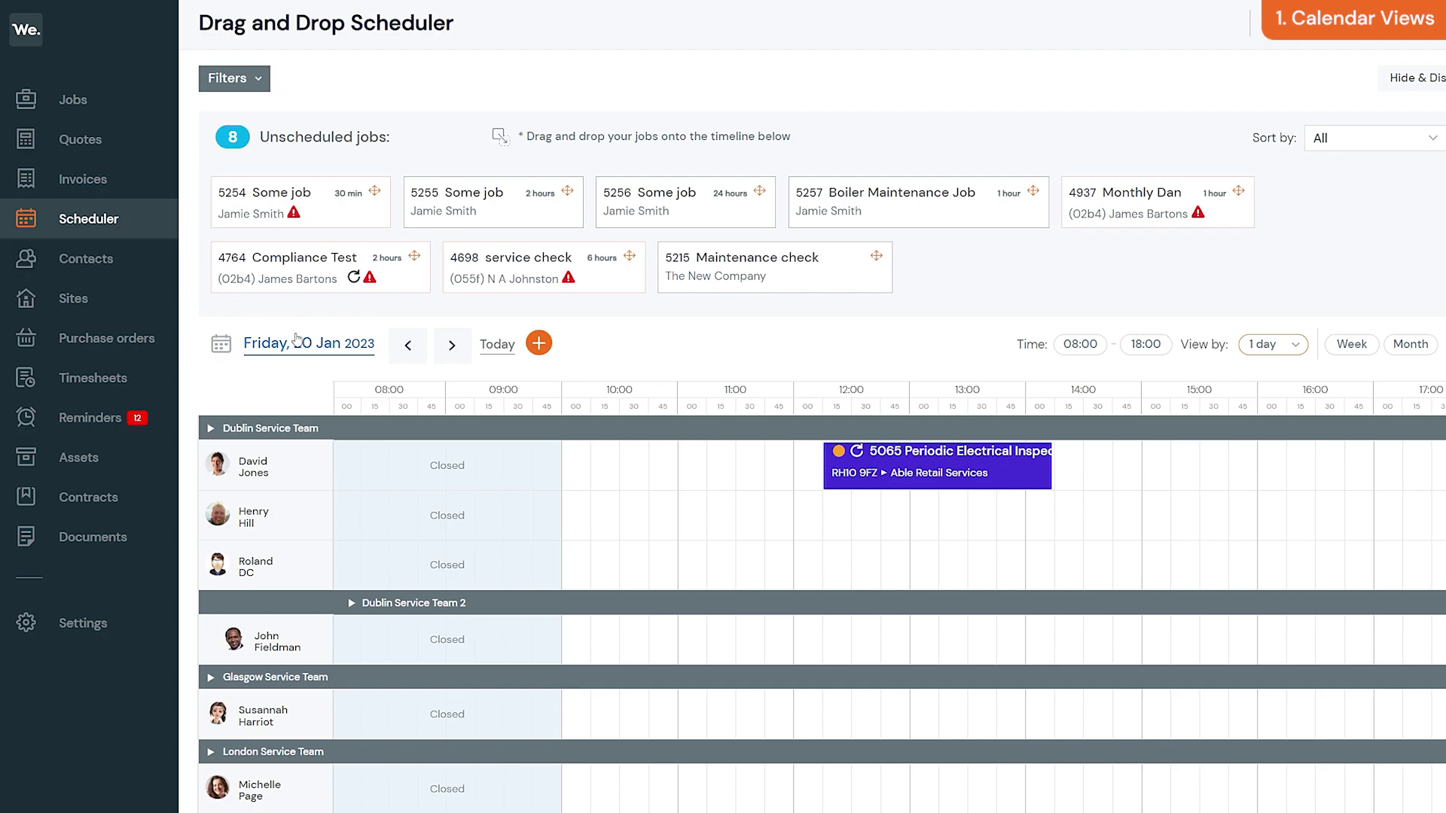
# - Browse scheduler dates, moving ahead to Monday 23 Jan and back to Friday 20 Jan
pyautogui.click(320, 344)
pyautogui.click(451, 348)
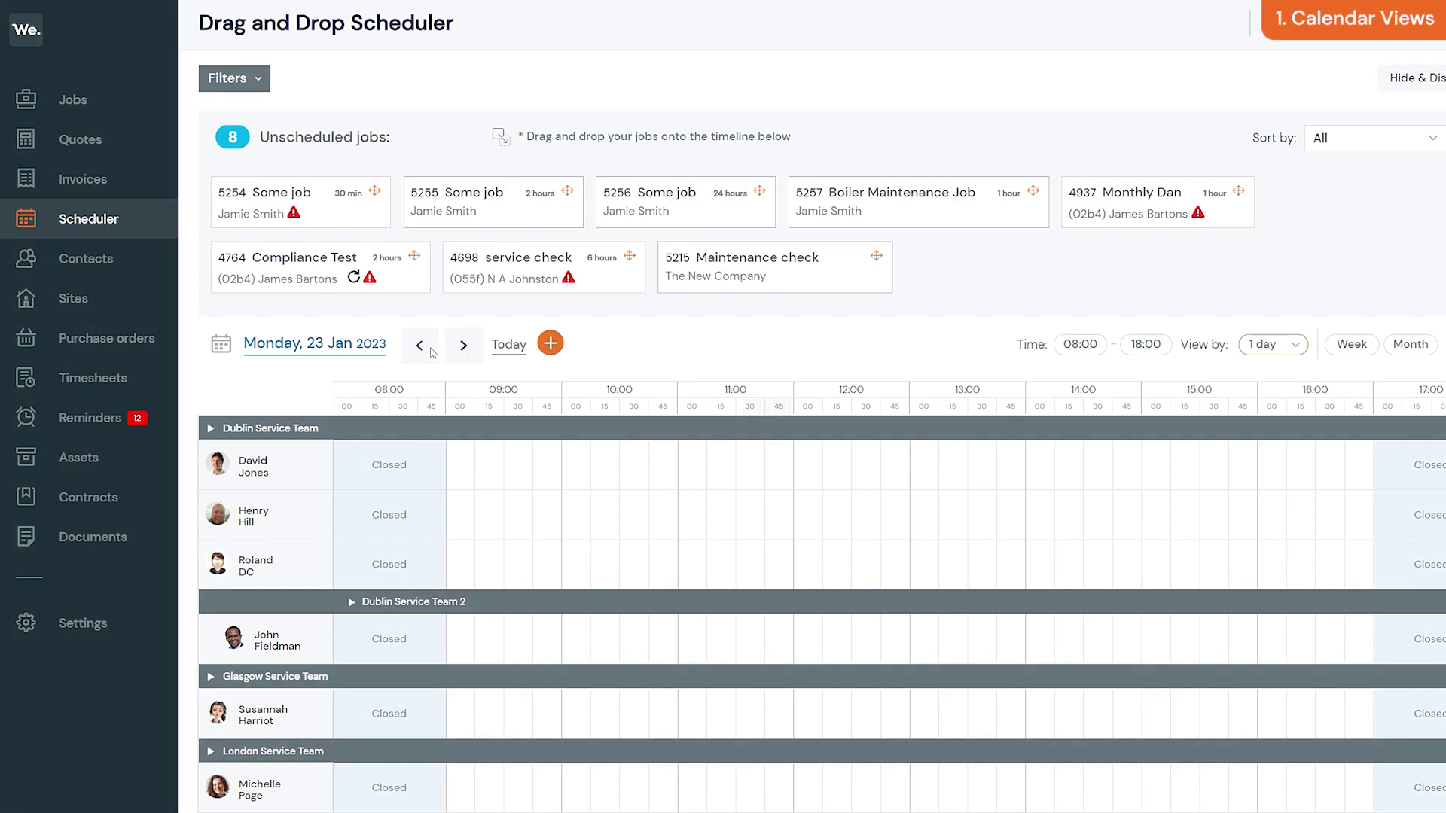
pyautogui.click(409, 347)
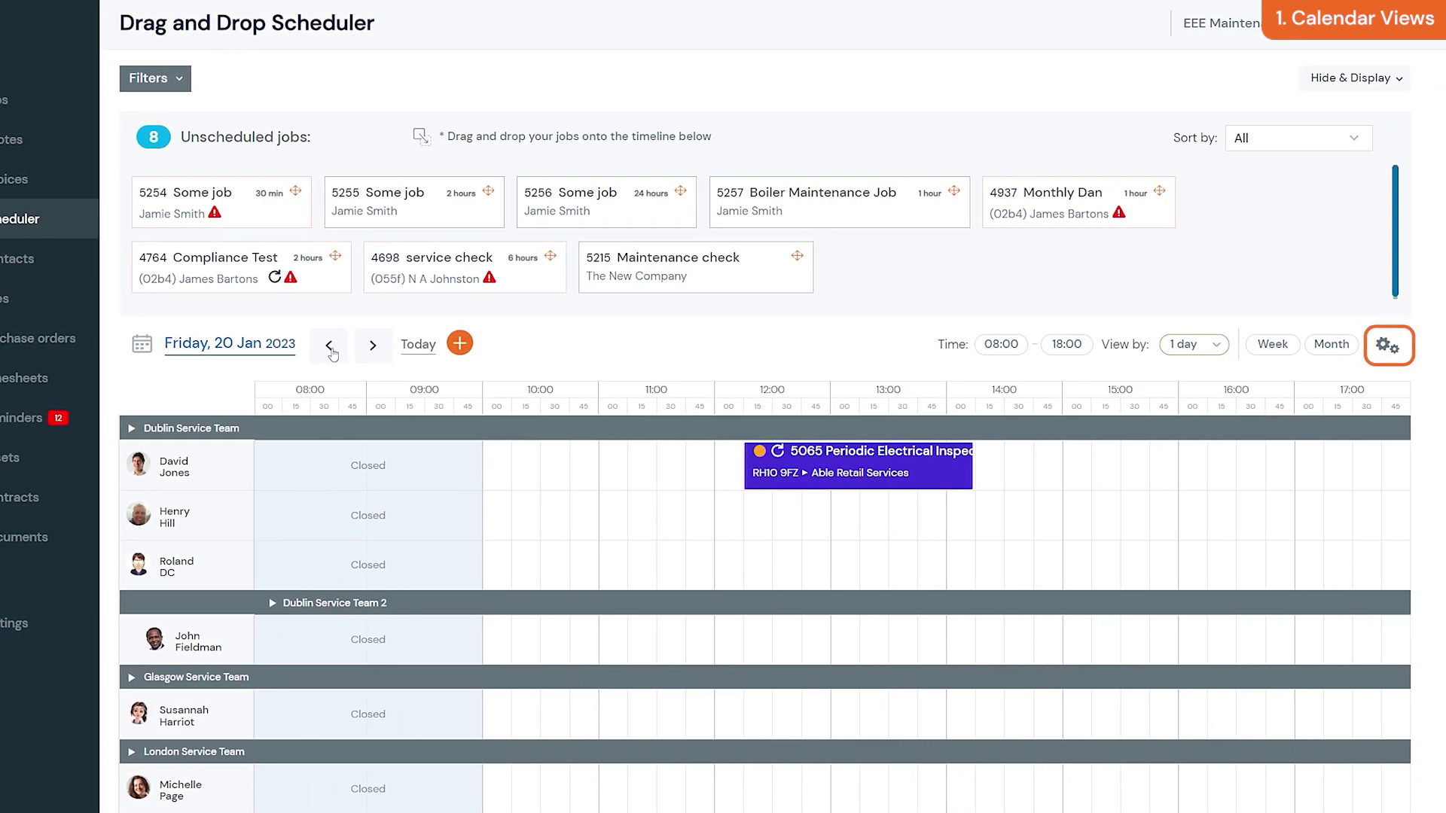
# - Sort fieldworkers A - Z within each team and save the new order
pyautogui.click(1390, 346)
pyautogui.click(503, 162)
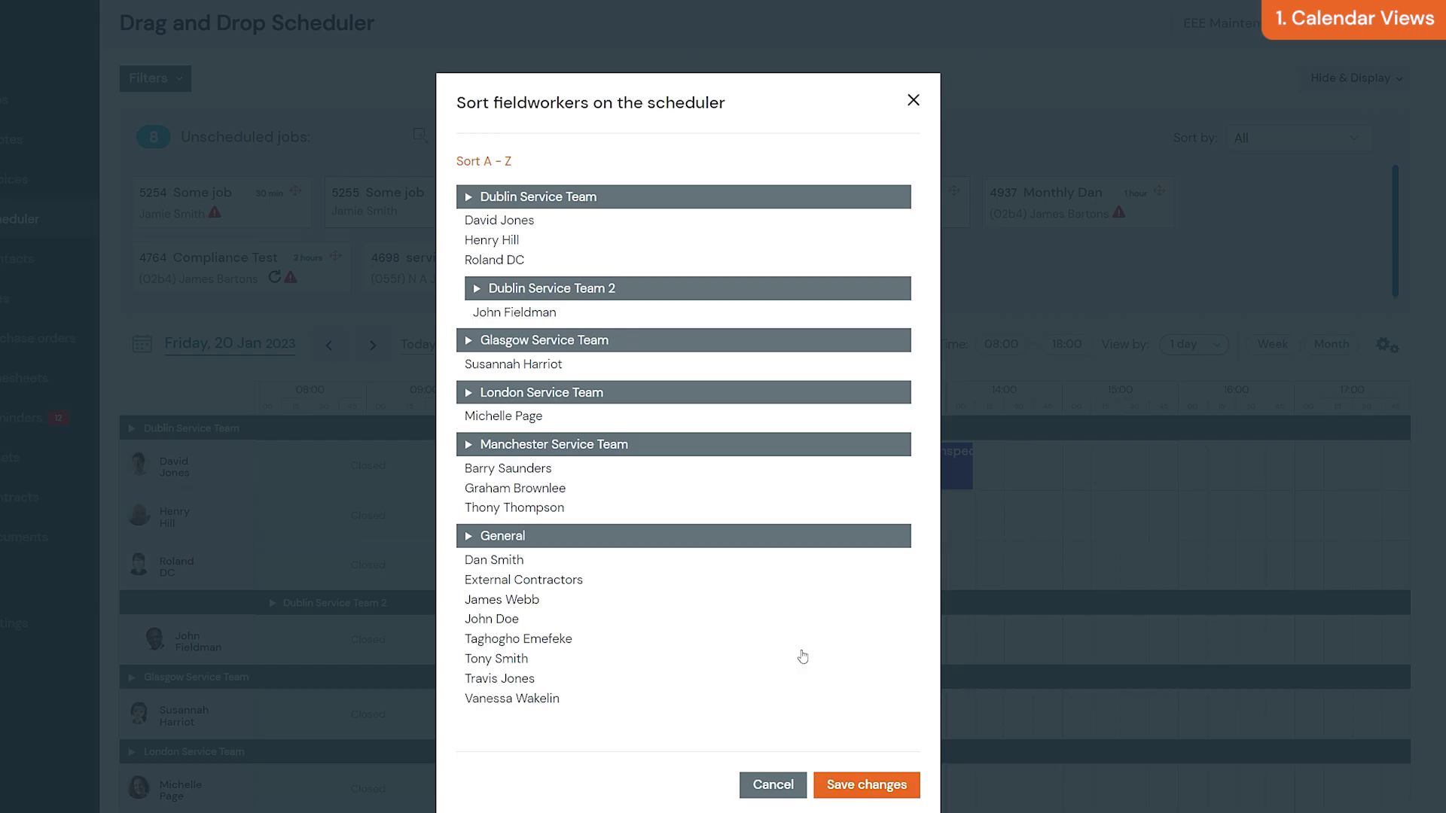
pyautogui.click(859, 784)
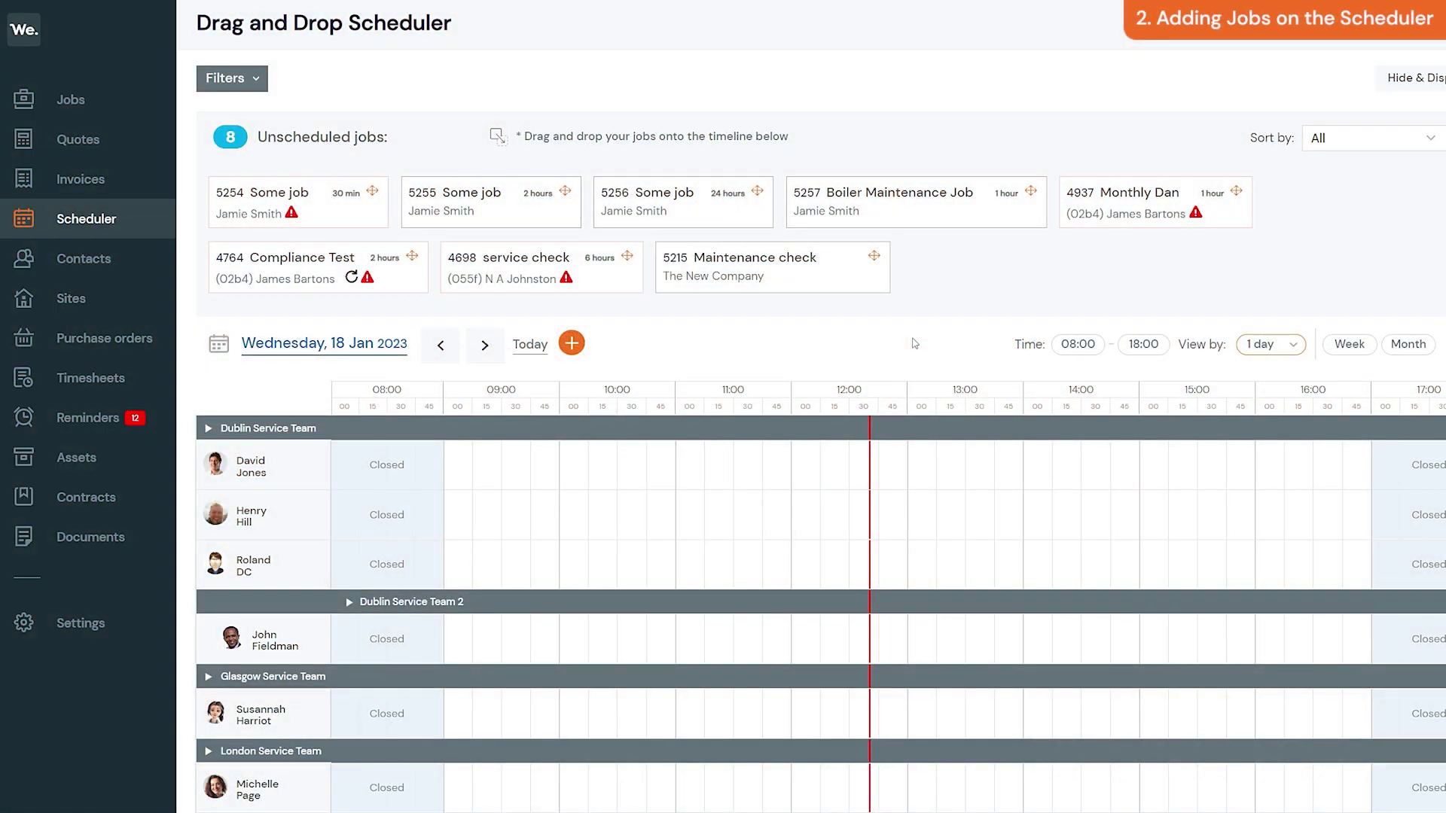
# - Create a new 2-hour job, 5269 Boiler Maintenance, from the second fieldworker's 11:30 slot
pyautogui.click(751, 512)
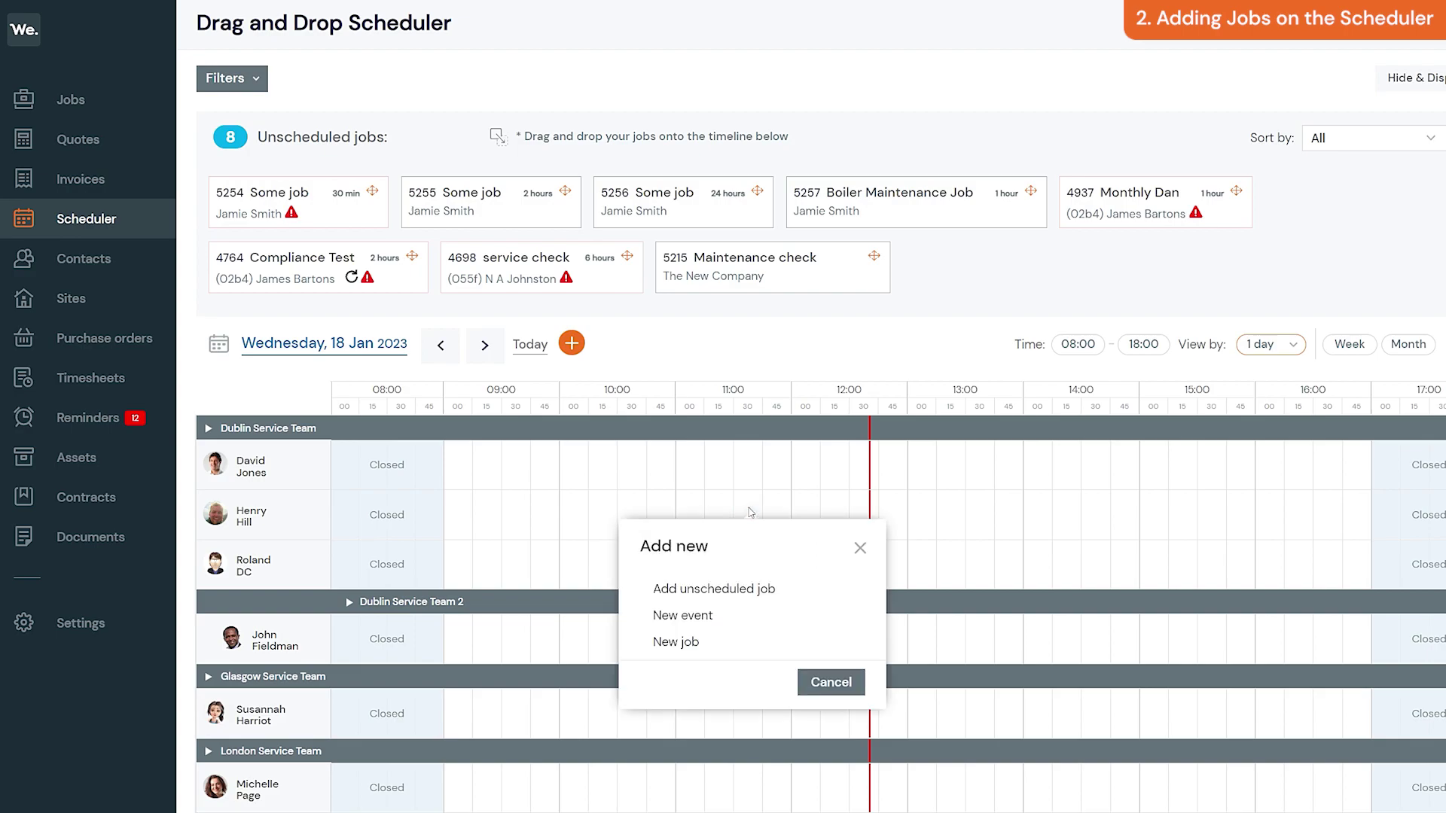
pyautogui.click(712, 645)
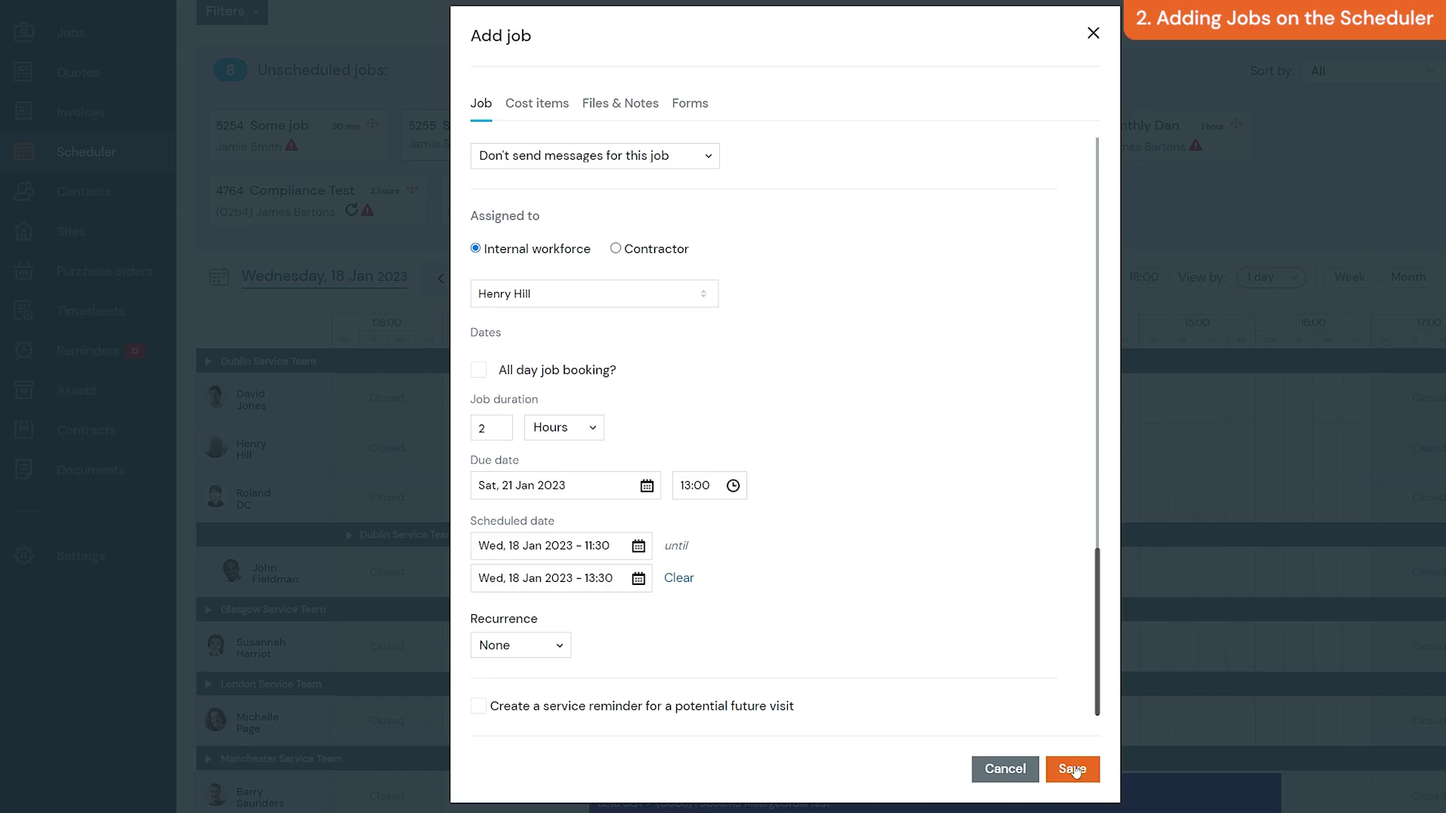
pyautogui.click(1073, 769)
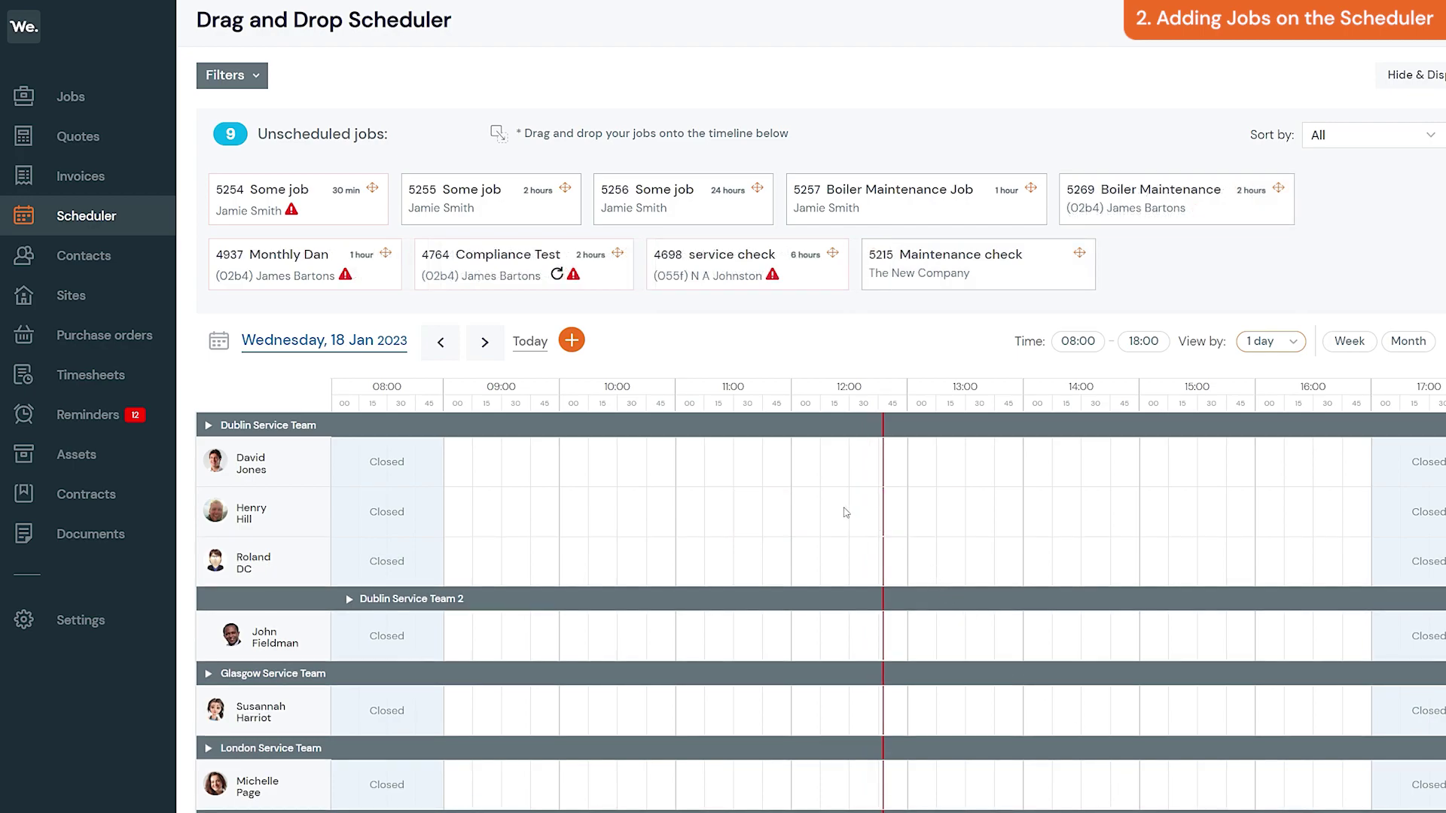
# - Book unscheduled job 5269 Boiler Maintenance at 12:30 on the second fieldworker's row
pyautogui.click(846, 512)
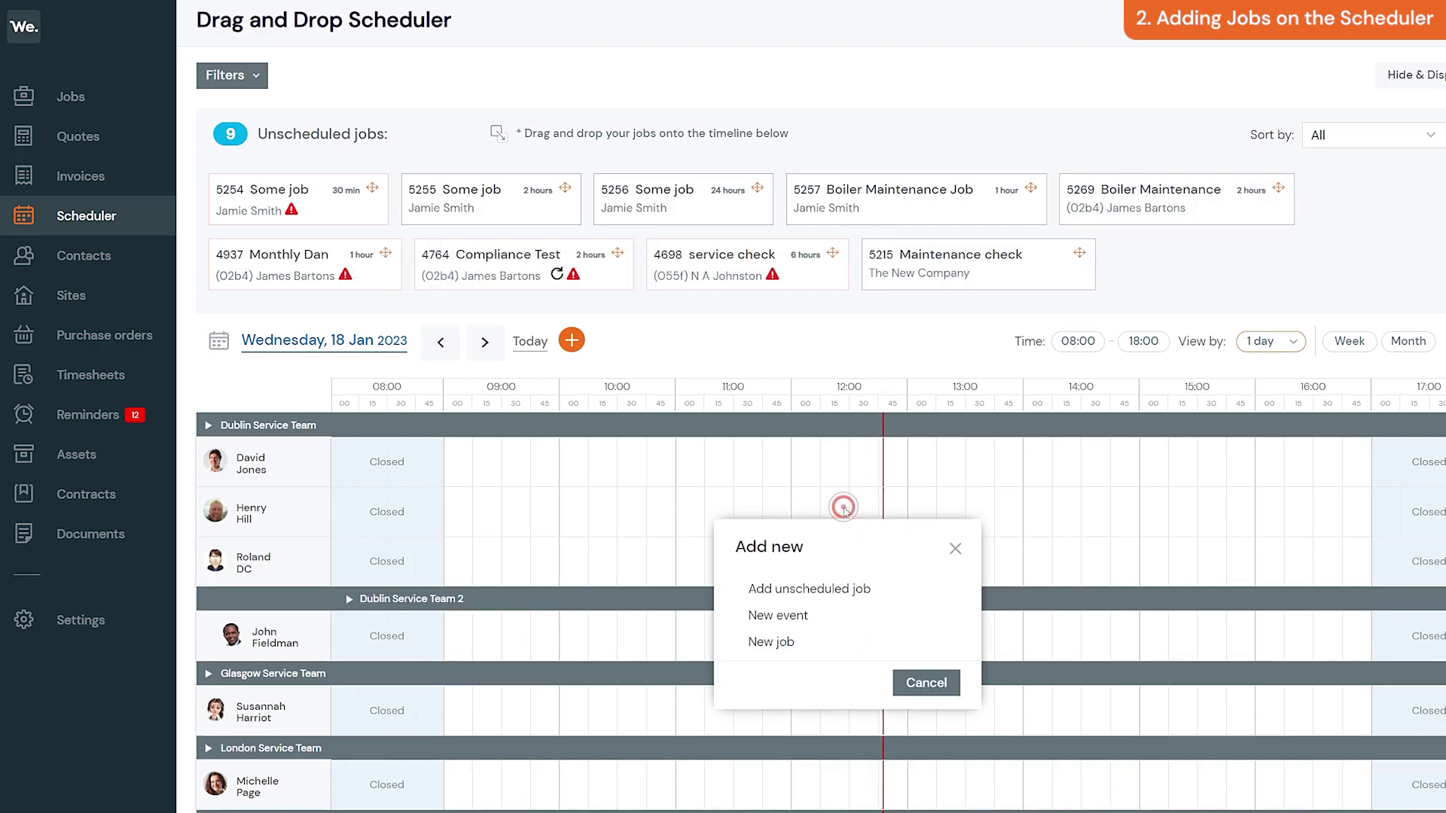
pyautogui.click(885, 590)
pyautogui.scroll(-2, 886, 590)
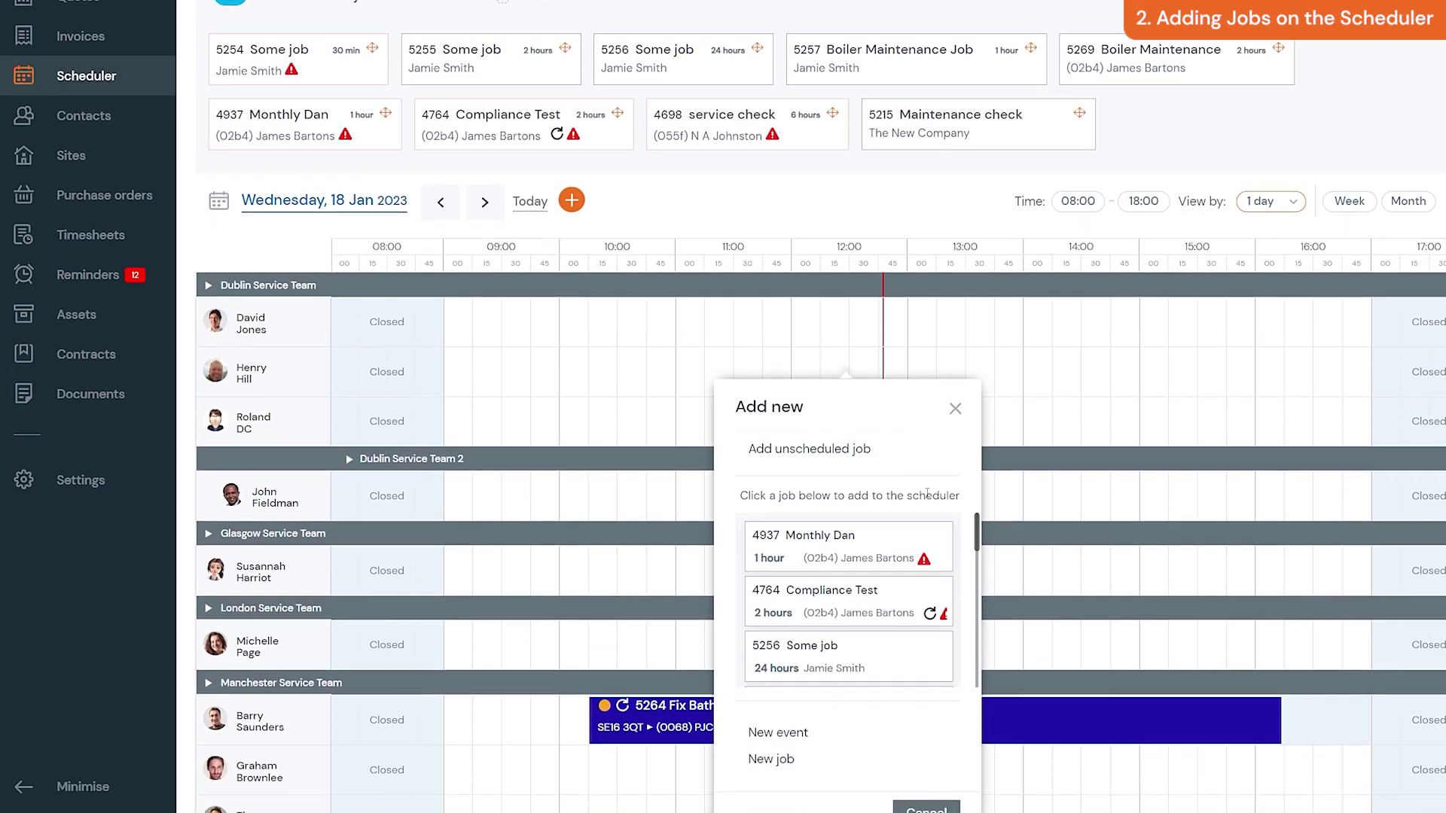
pyautogui.moveTo(976, 535); pyautogui.dragTo(978, 562)
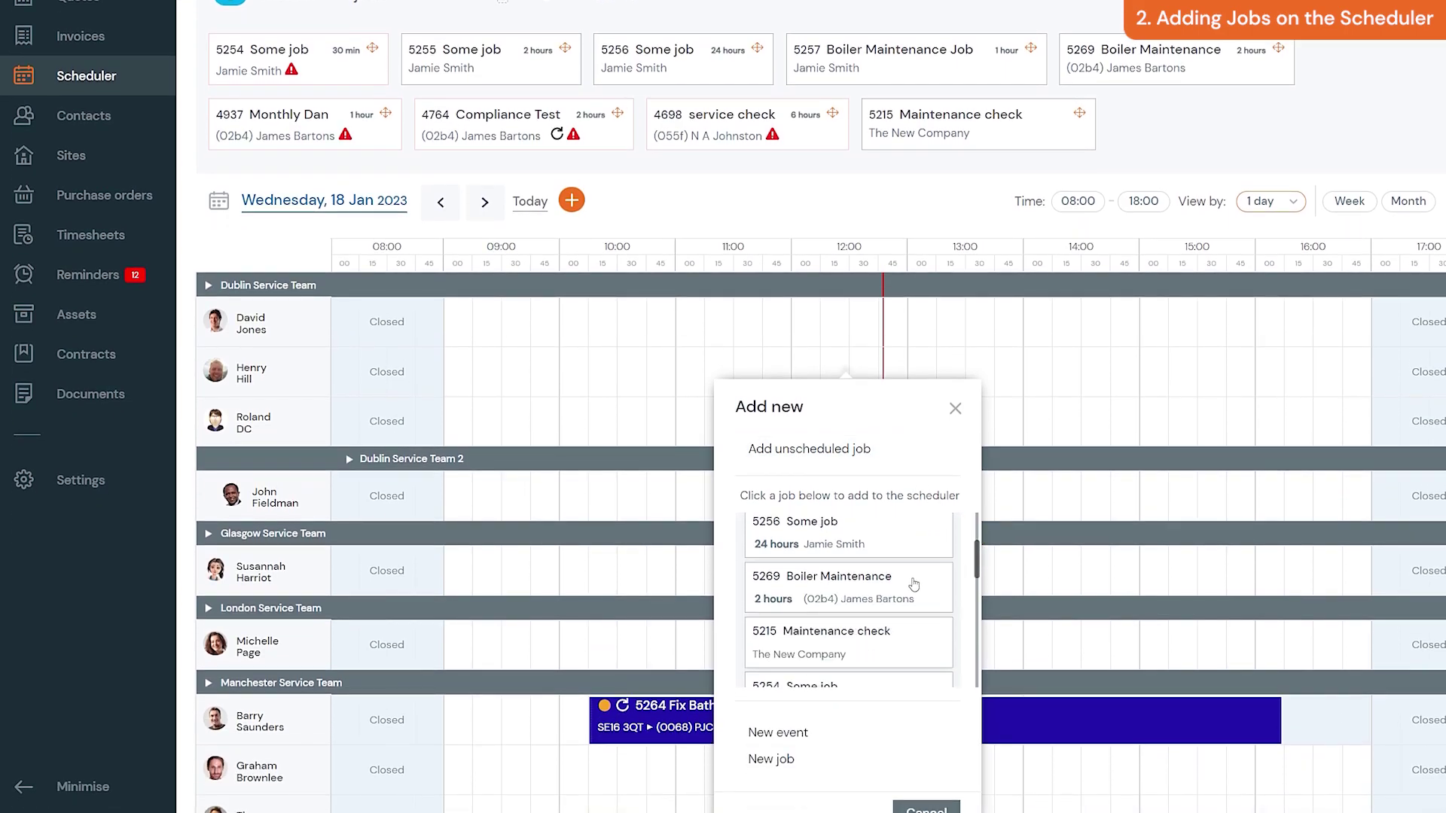
pyautogui.click(914, 585)
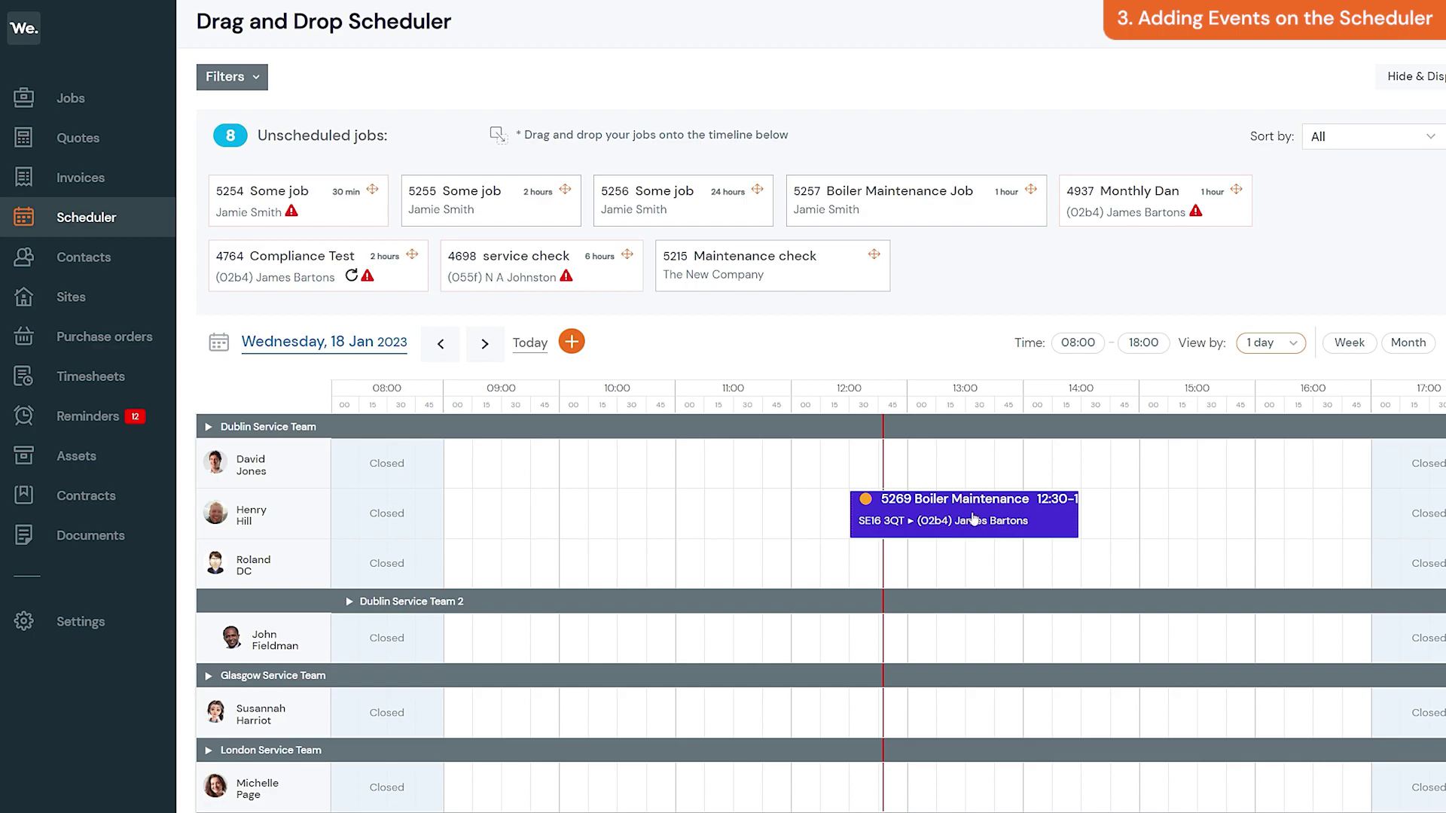
# - Start a new event on the first fieldworker's row named 'Meeting', described 'Staff meeting at office.'
pyautogui.click(752, 470)
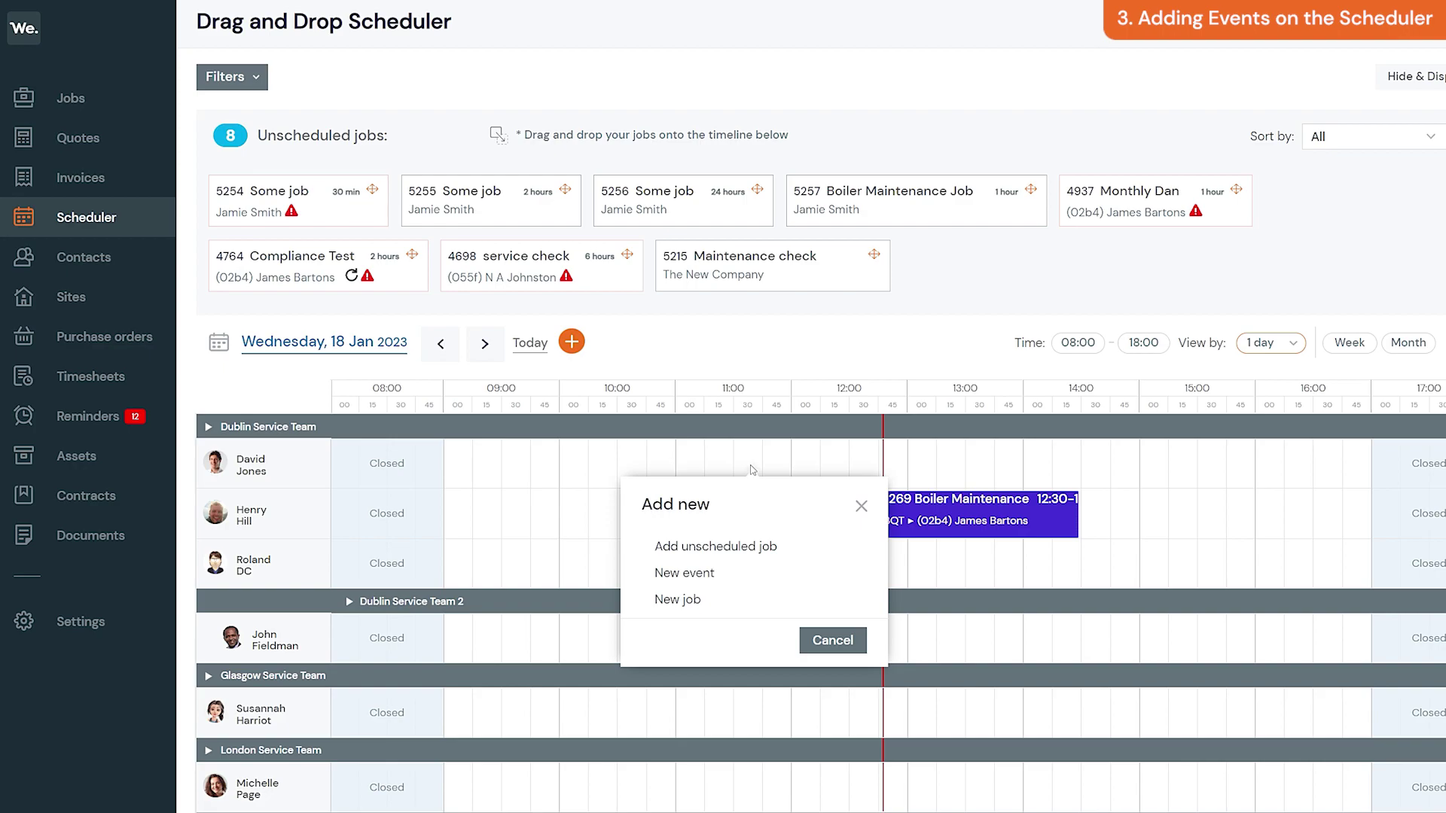
pyautogui.click(729, 578)
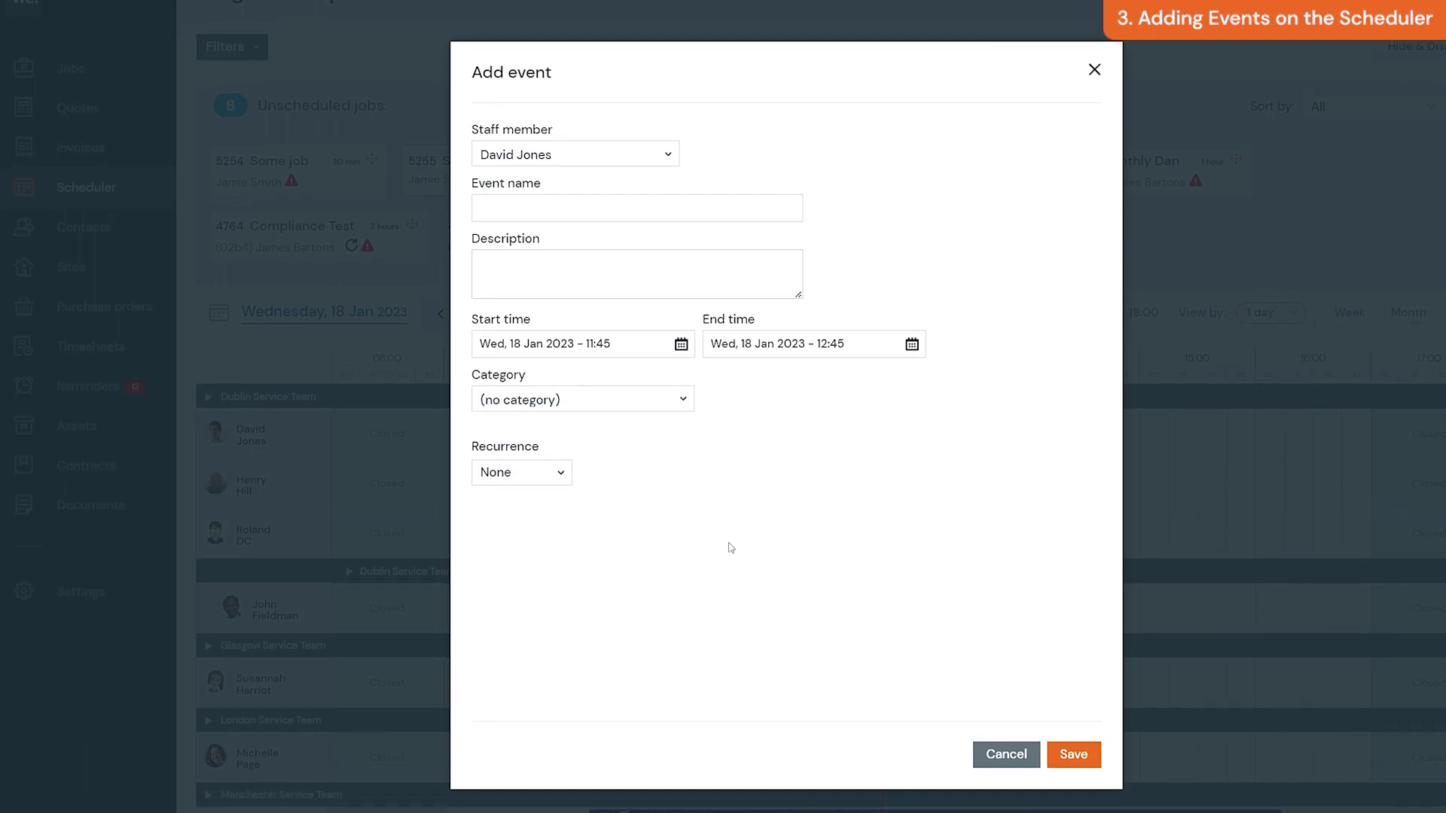
pyautogui.click(667, 208)
pyautogui.write('Meeting')
pyautogui.press('Tab')
pyautogui.write('Staff meeting at office.')
# - Set category Meeting, subcategory Staff meeting, recurrence every week, and save the event
pyautogui.click(680, 398)
pyautogui.click(653, 490)
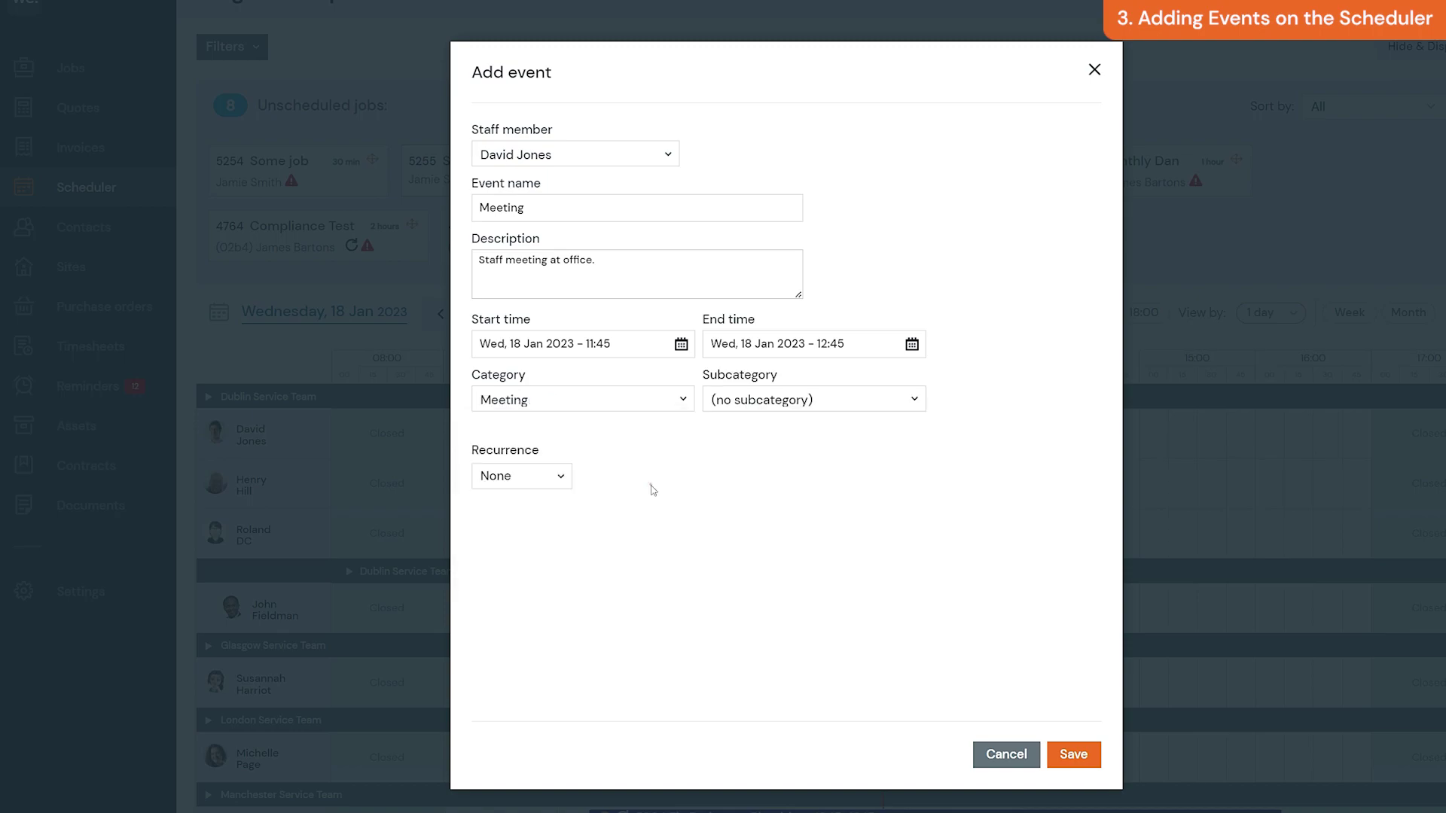
pyautogui.click(887, 400)
pyautogui.click(867, 457)
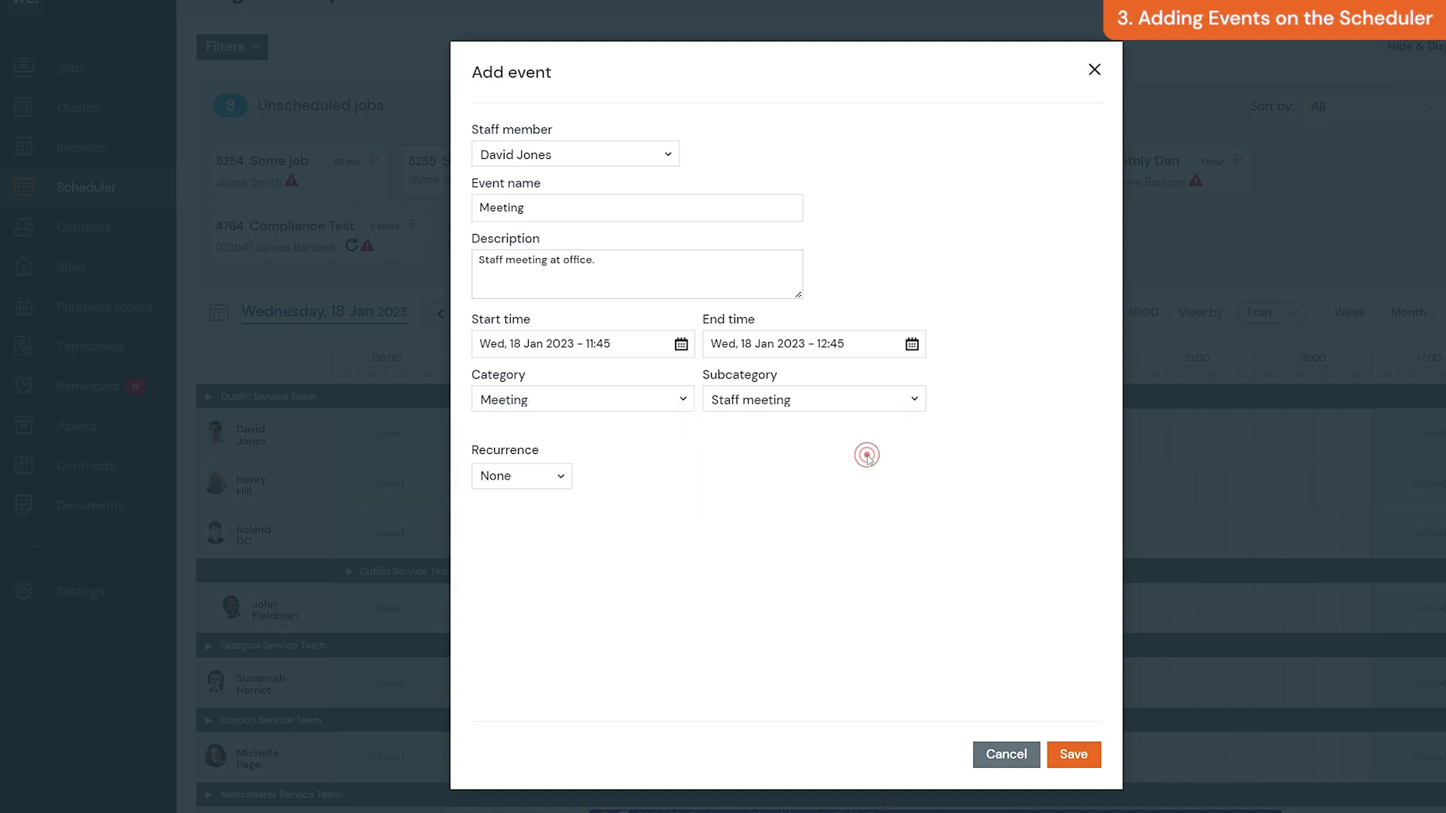
pyautogui.click(552, 477)
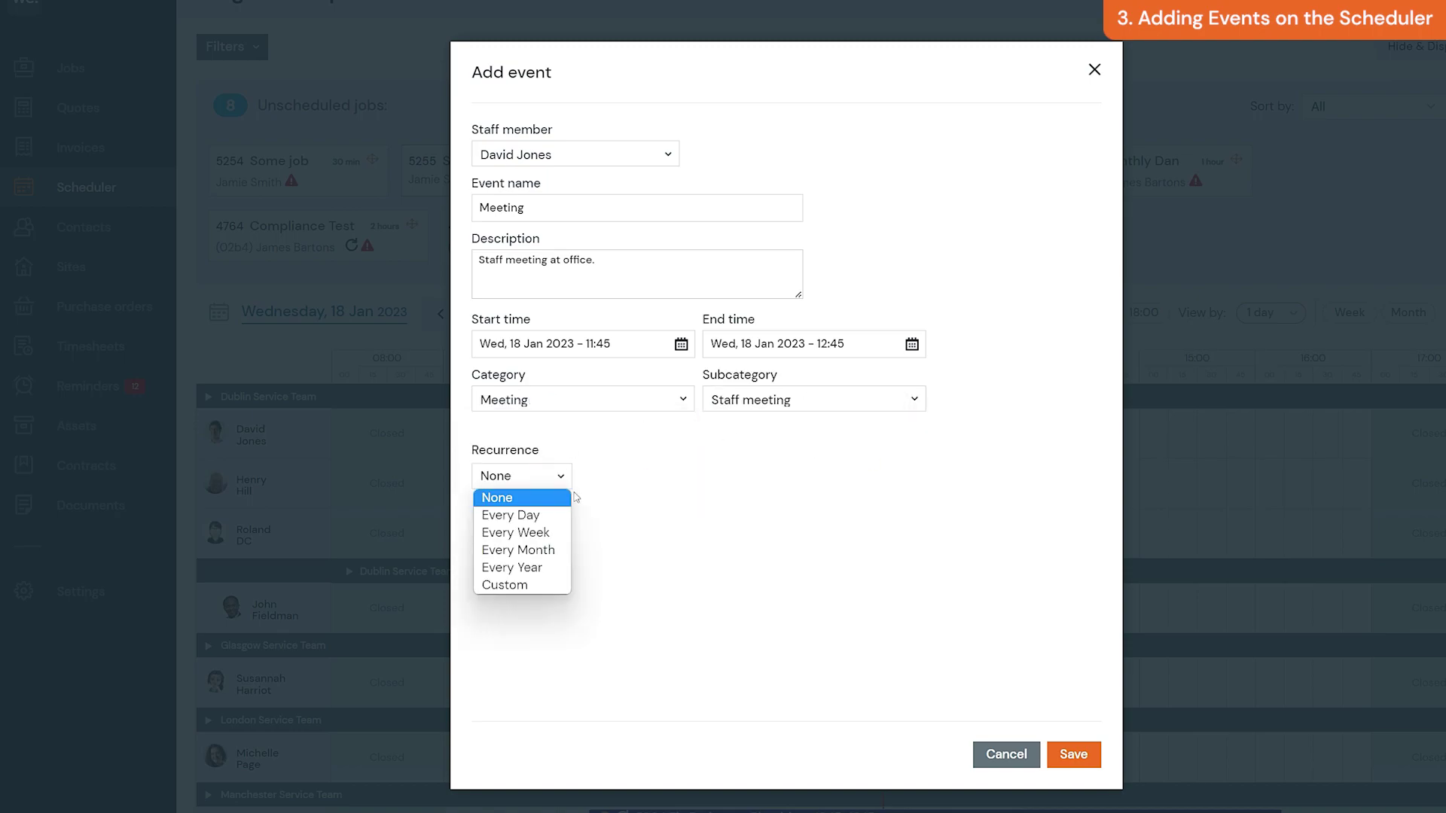
pyautogui.click(560, 533)
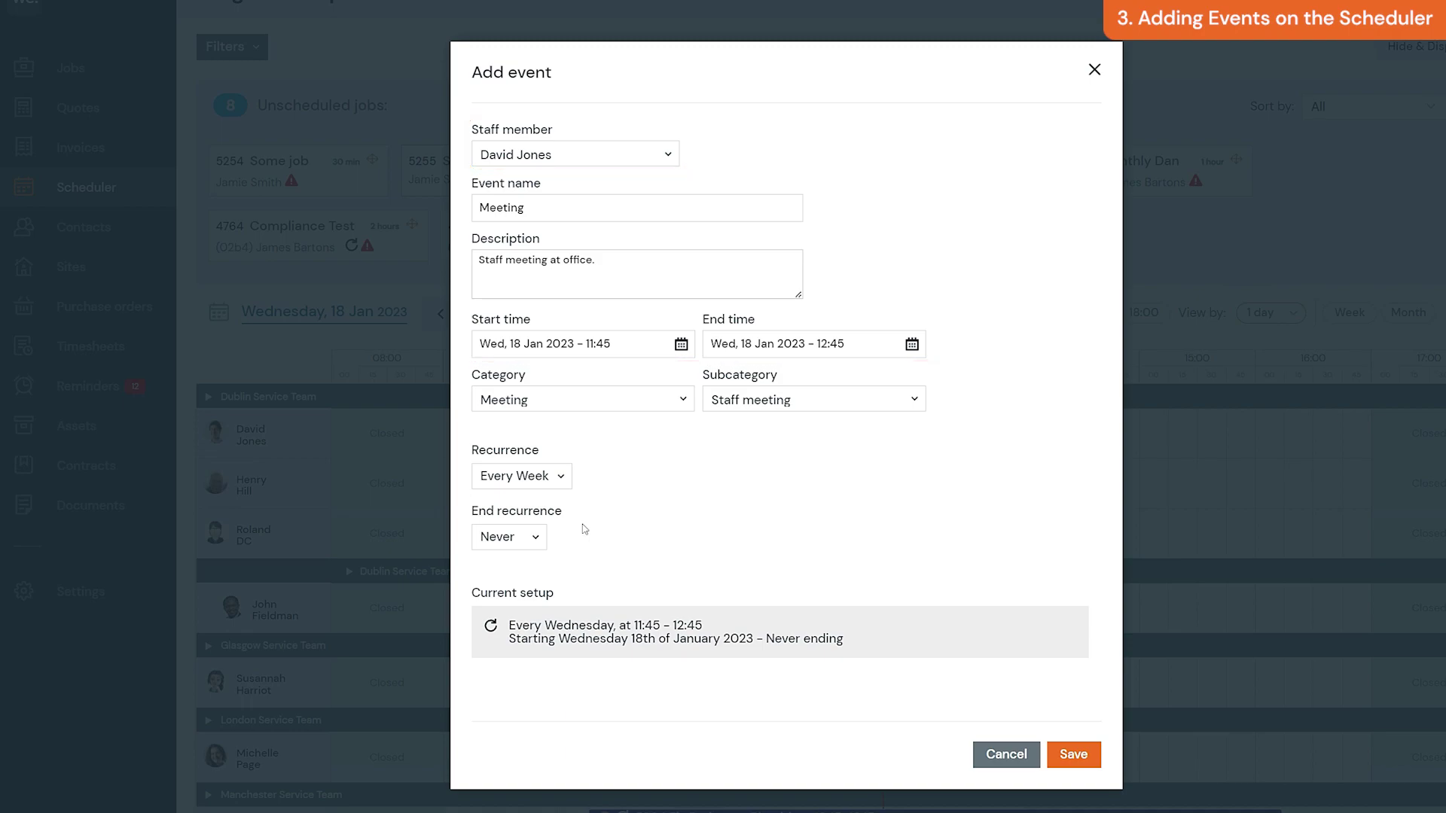
pyautogui.click(1085, 765)
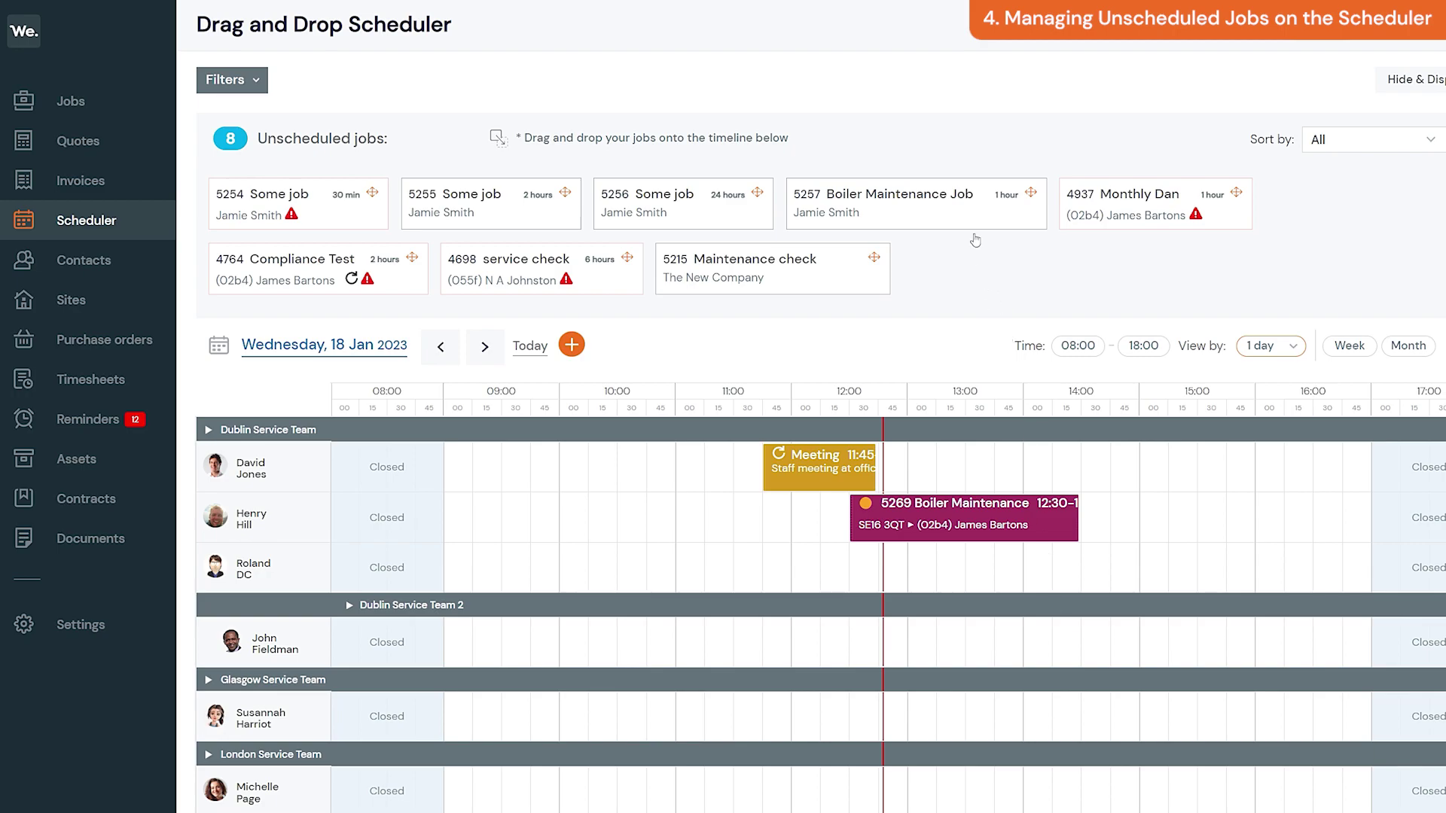
# - Drag job 5257 to 14:00 on the first fieldworker's row and save it through Edit job
pyautogui.moveTo(1004, 202); pyautogui.dragTo(1142, 479)
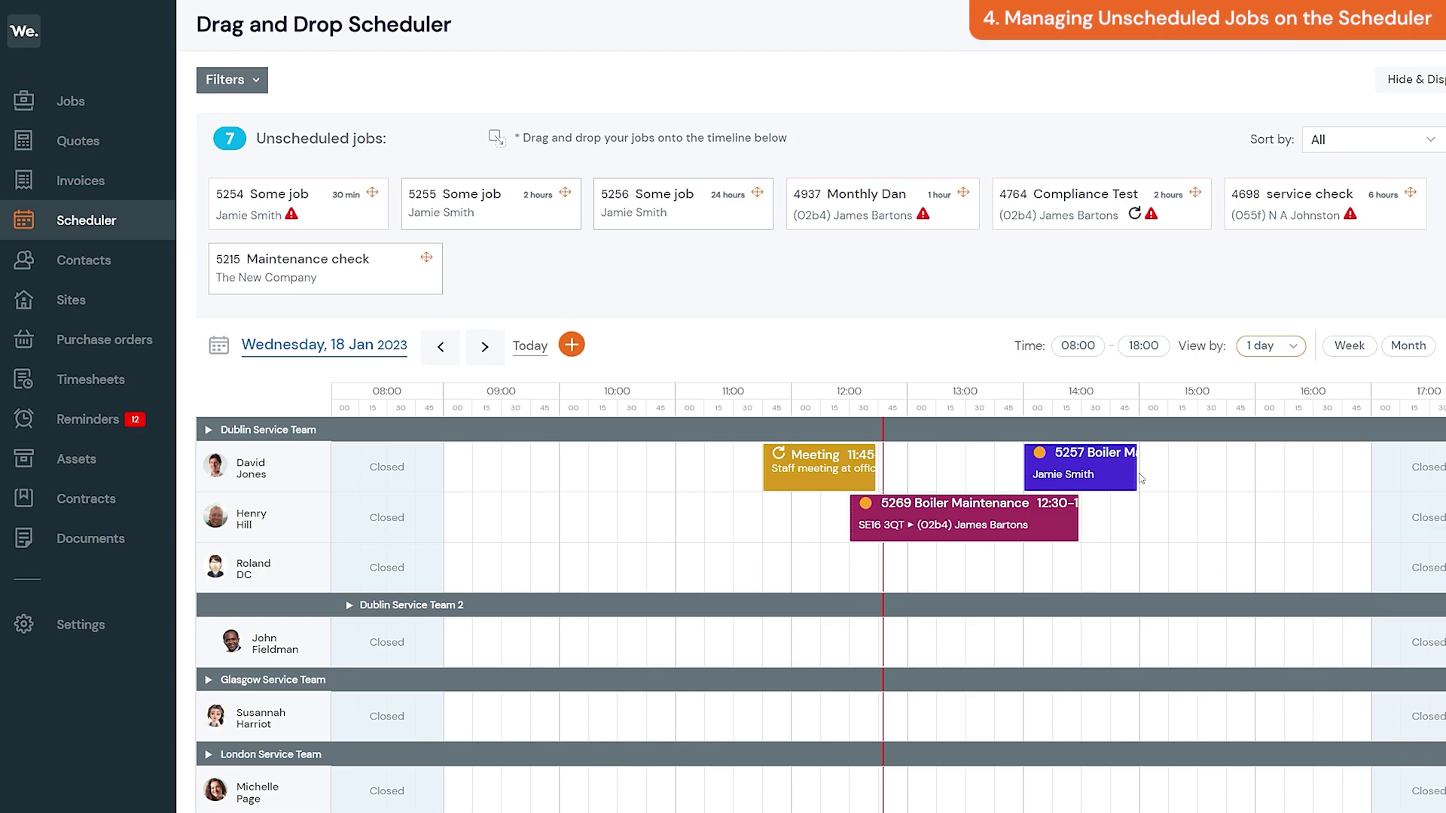
pyautogui.click(1121, 485)
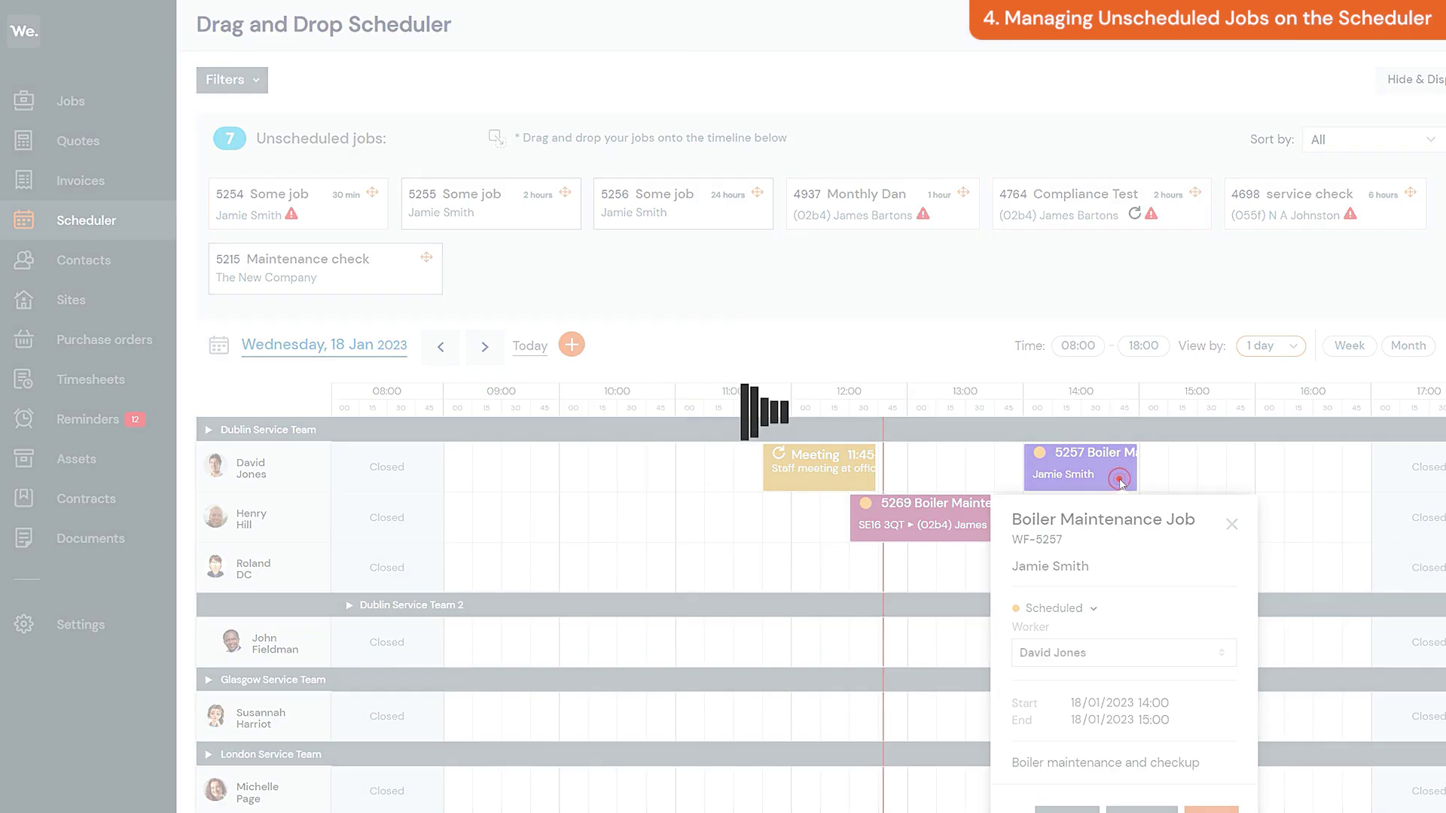
pyautogui.scroll(-1, 1120, 397)
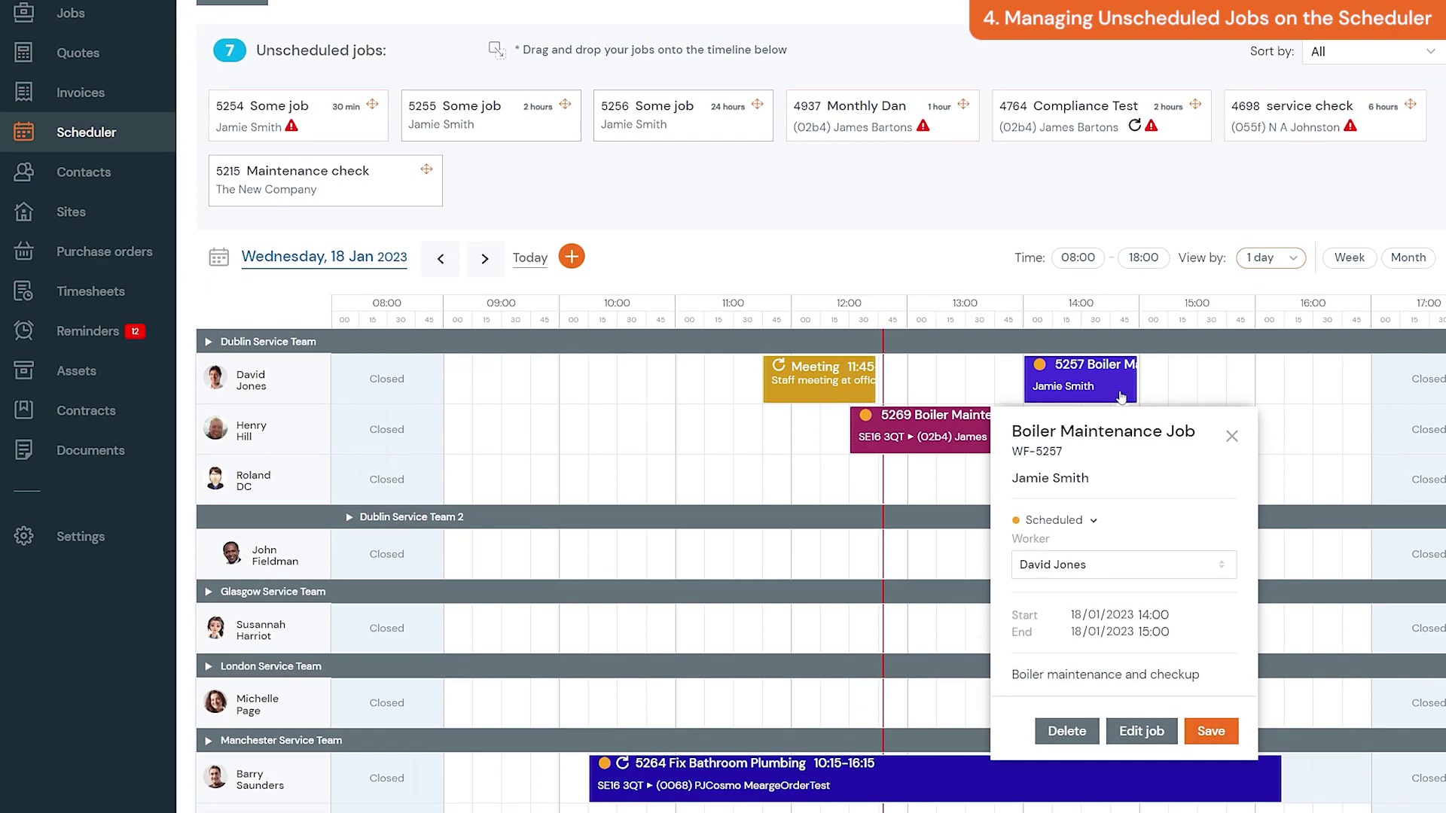
pyautogui.click(1129, 738)
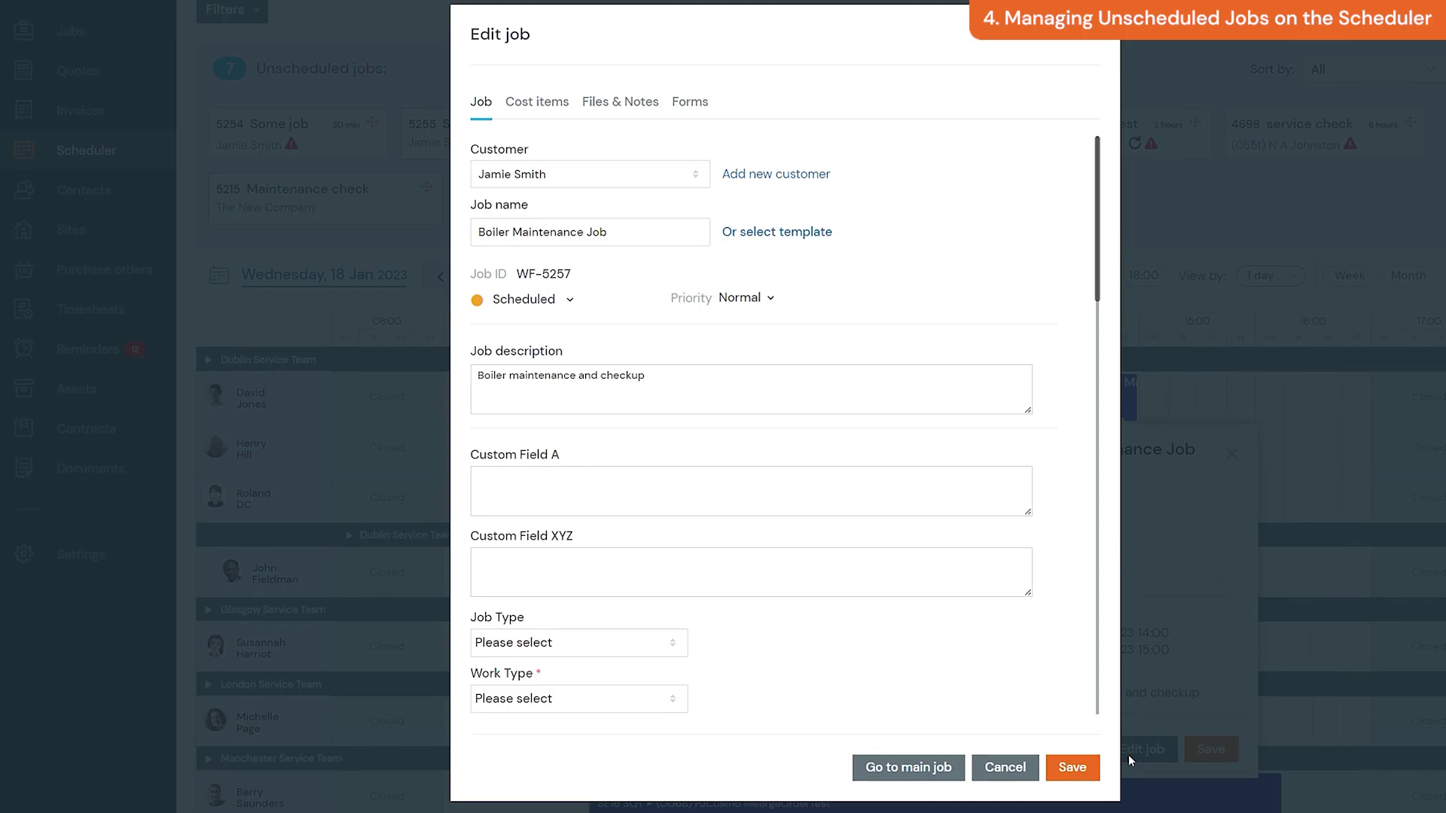
pyautogui.click(1092, 767)
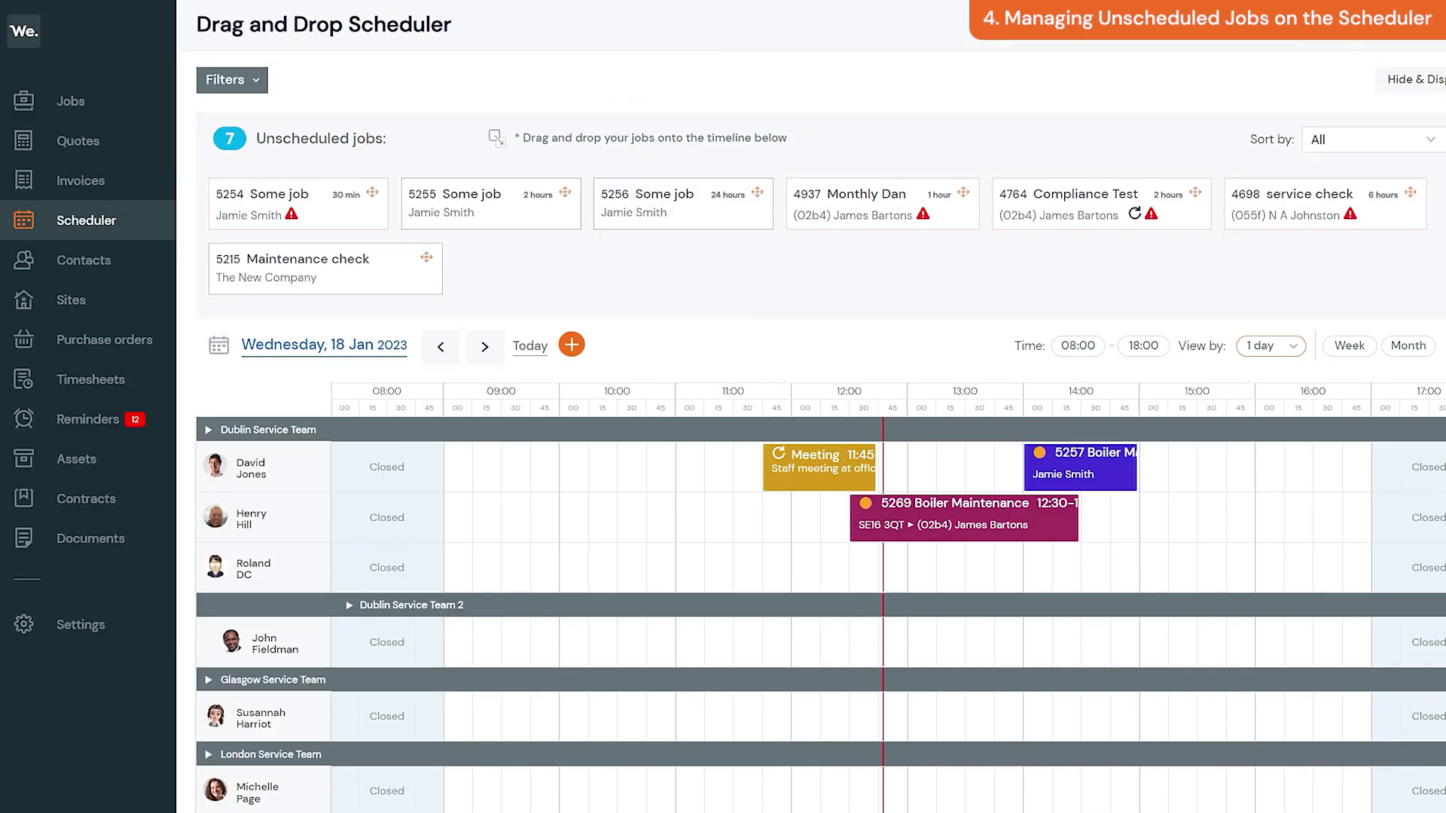
# - Look through the status, customer and field worker filters, then cancel without changes
pyautogui.click(261, 91)
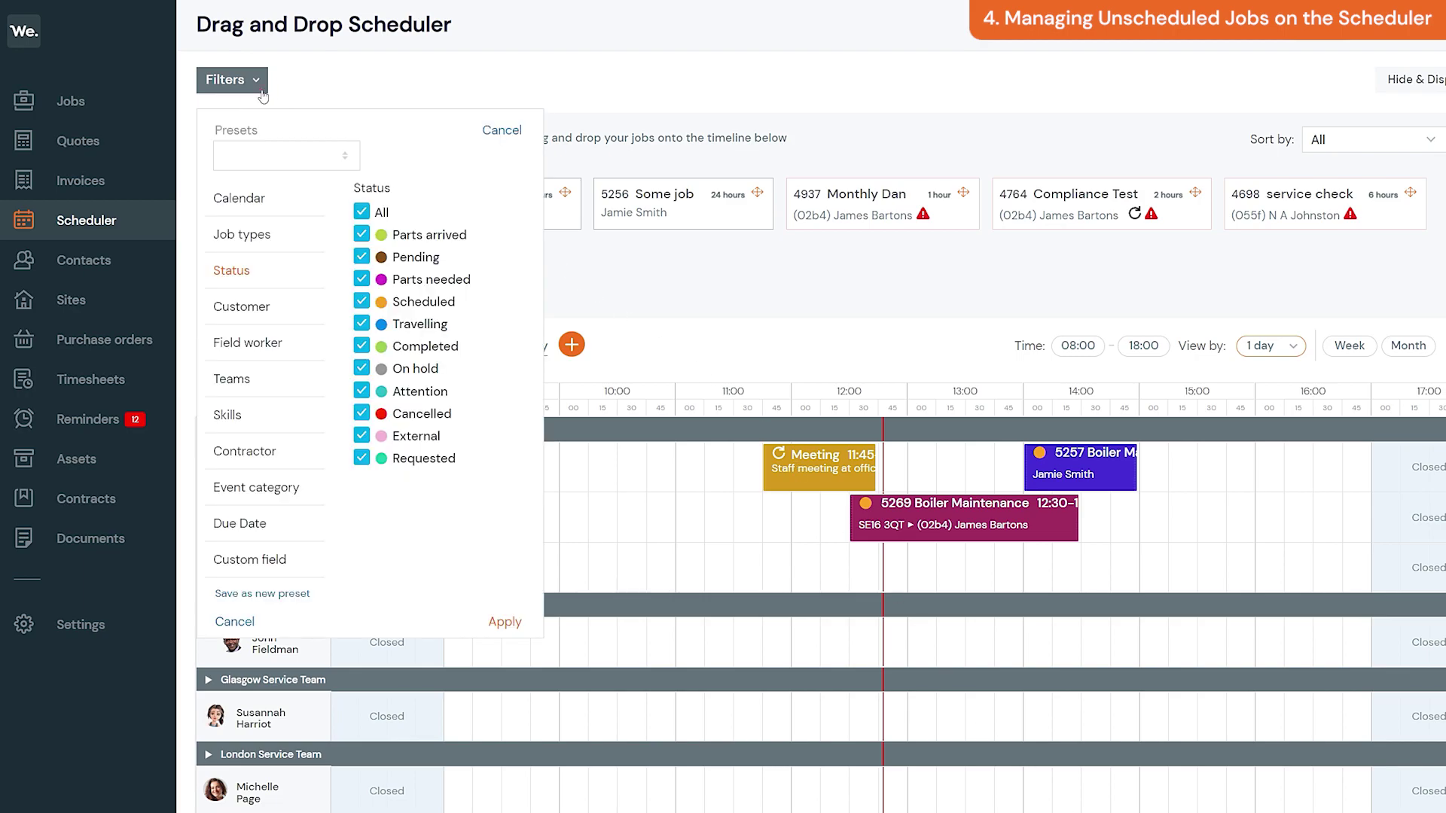
pyautogui.click(281, 299)
pyautogui.click(289, 345)
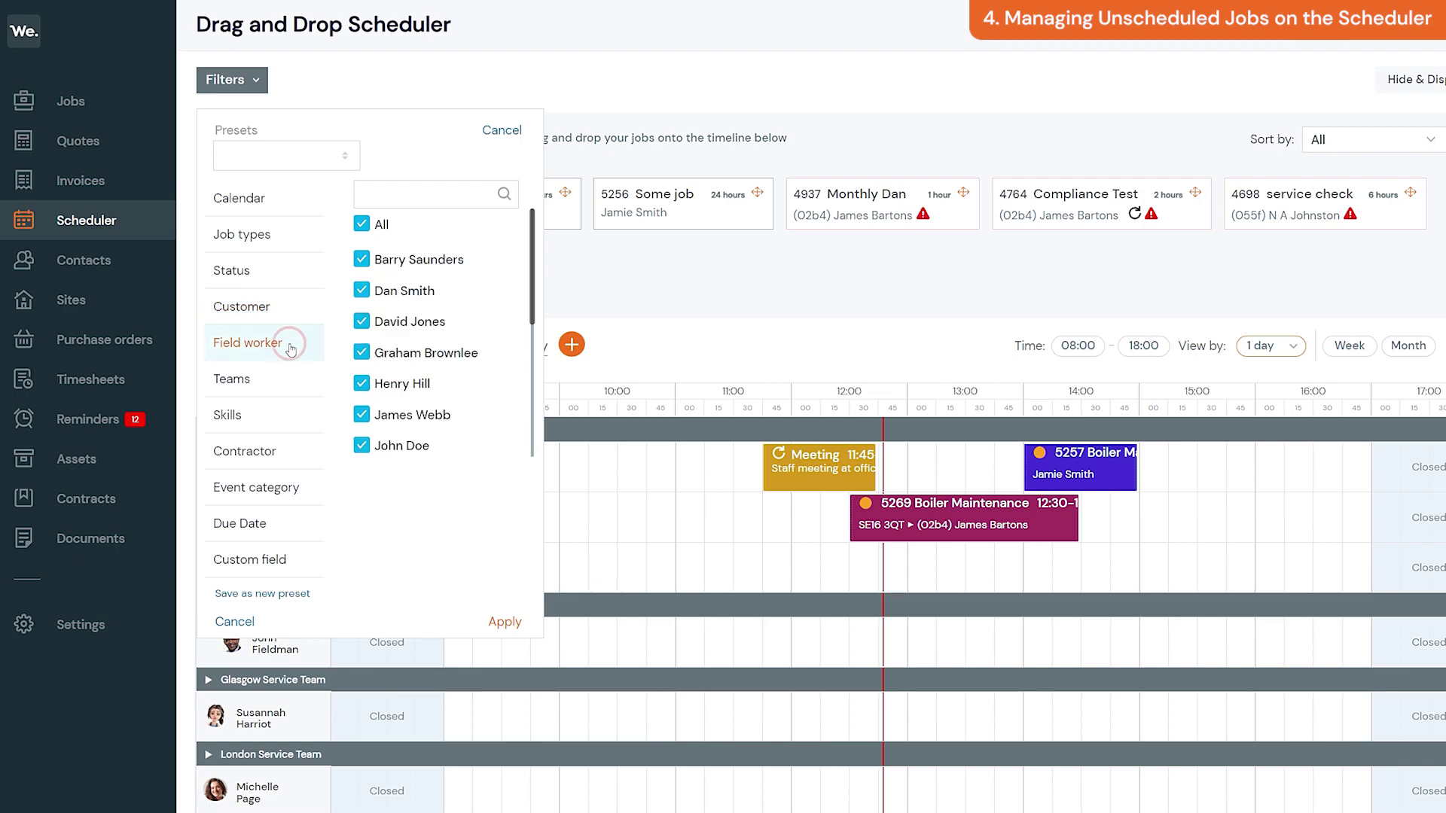
pyautogui.click(289, 274)
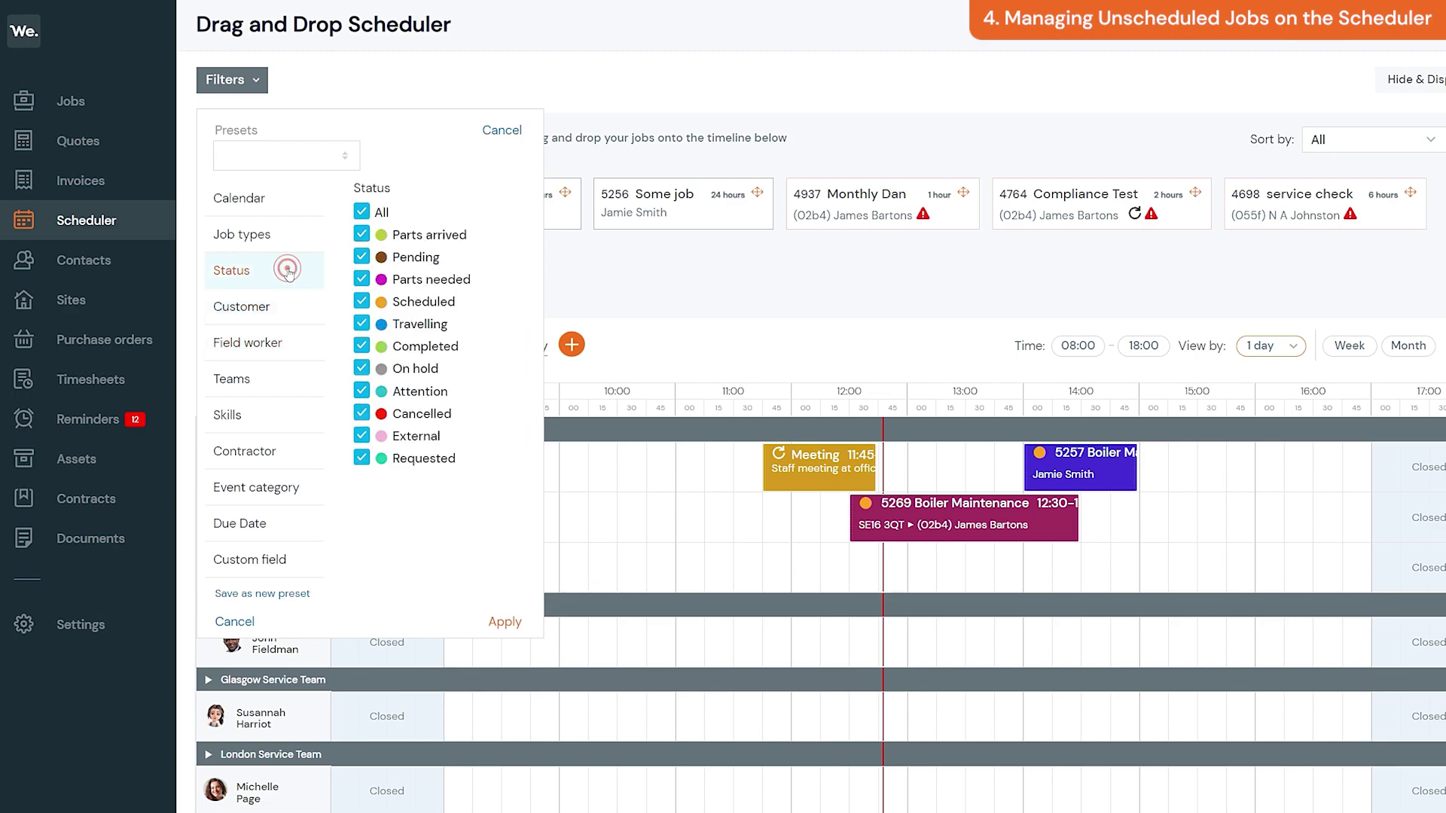
pyautogui.click(247, 624)
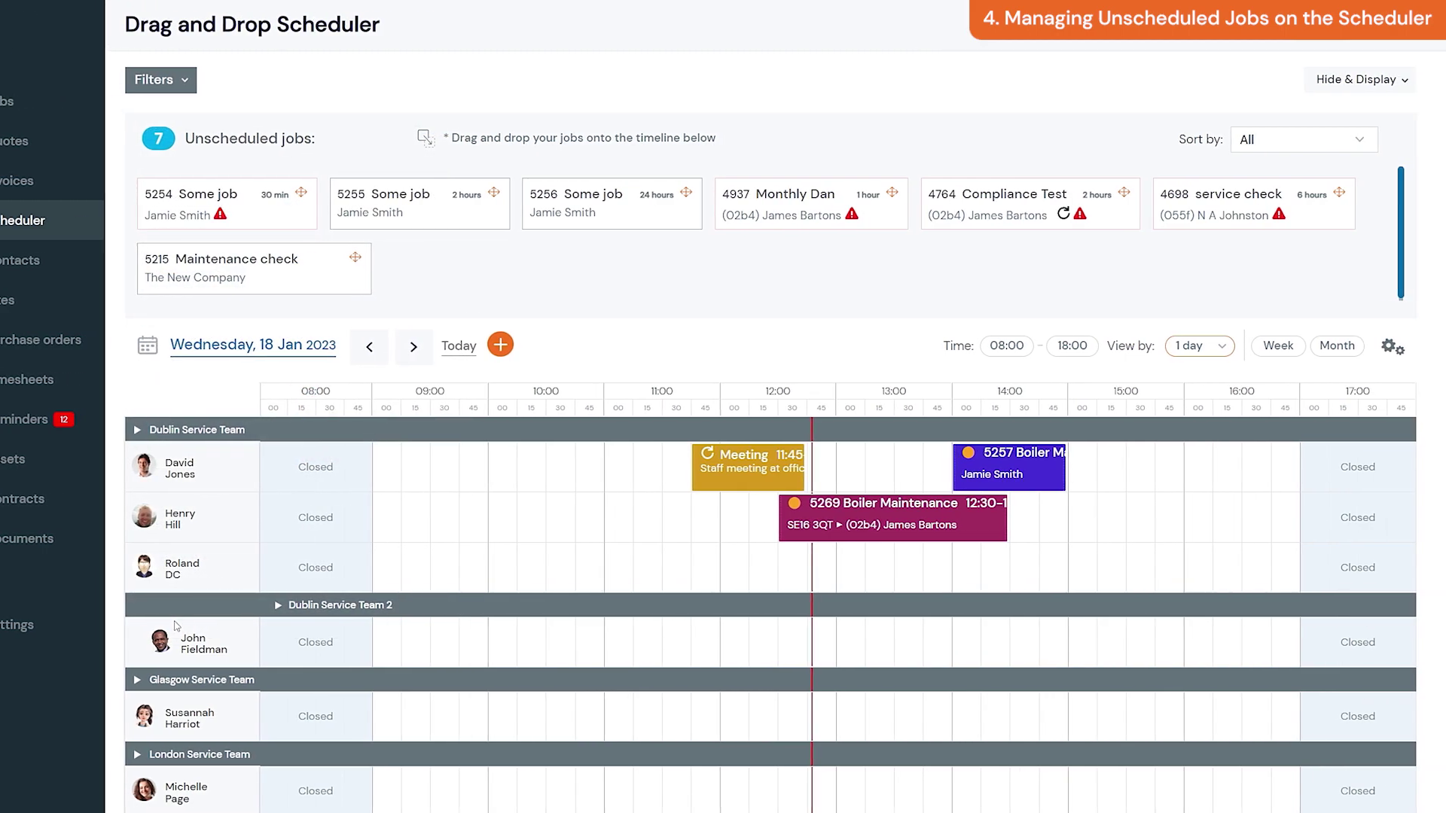
# - Hide the Unscheduled jobs and Calendar sections, leaving only the map
pyautogui.click(1397, 81)
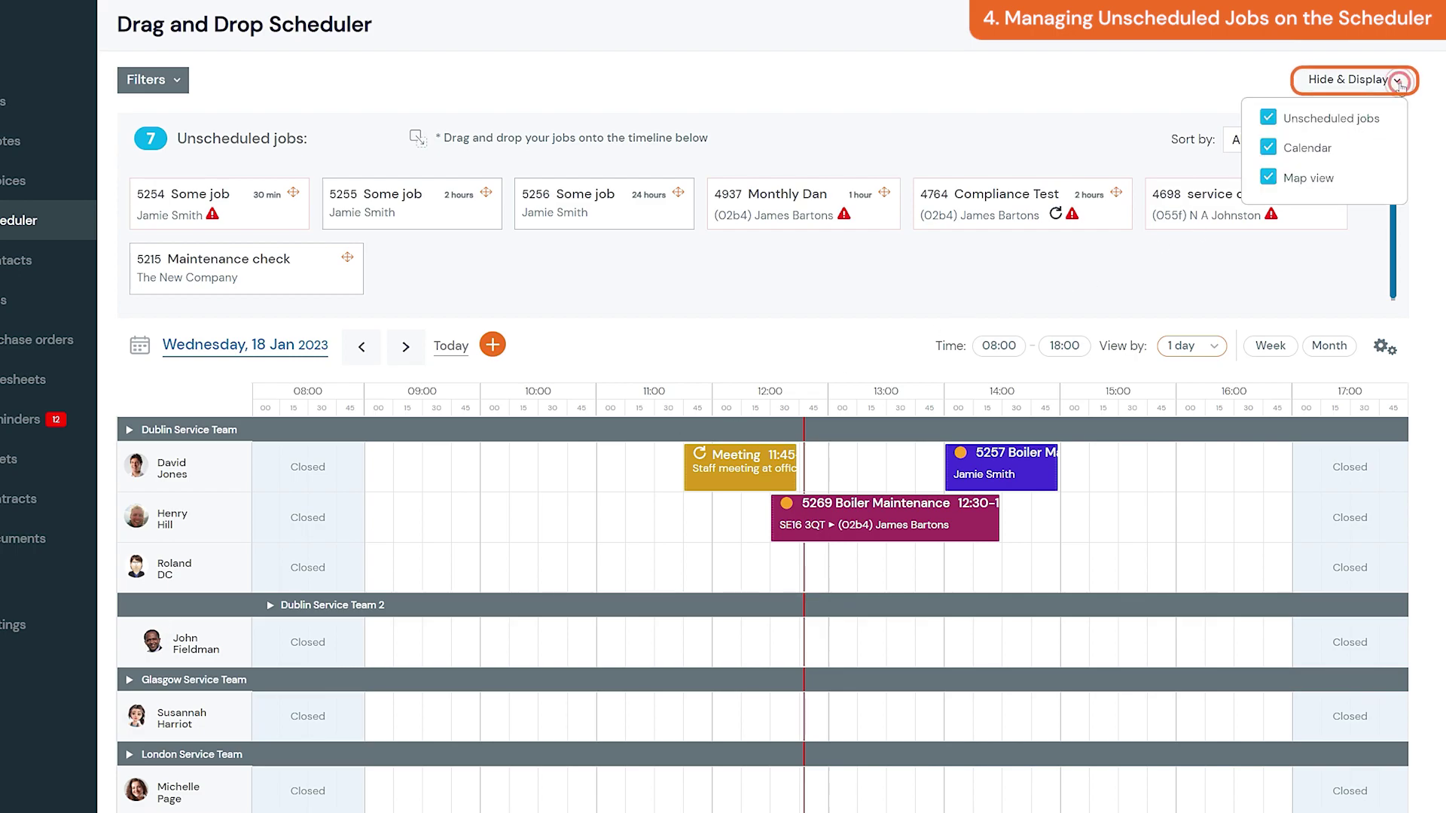
pyautogui.click(1269, 119)
pyautogui.click(1263, 149)
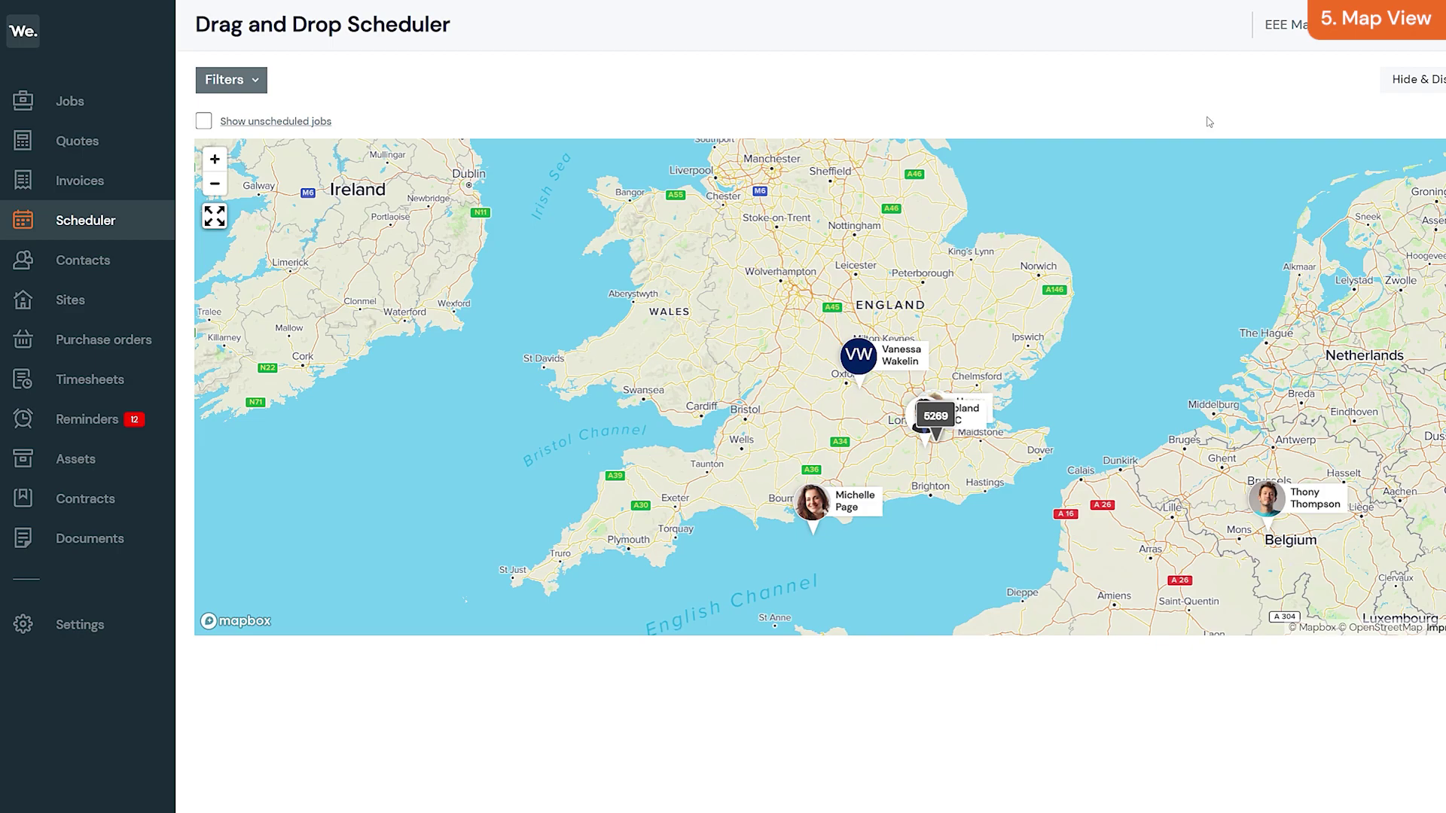
# - Zoom the map in and out to frame southern England around London
pyautogui.click(215, 162)
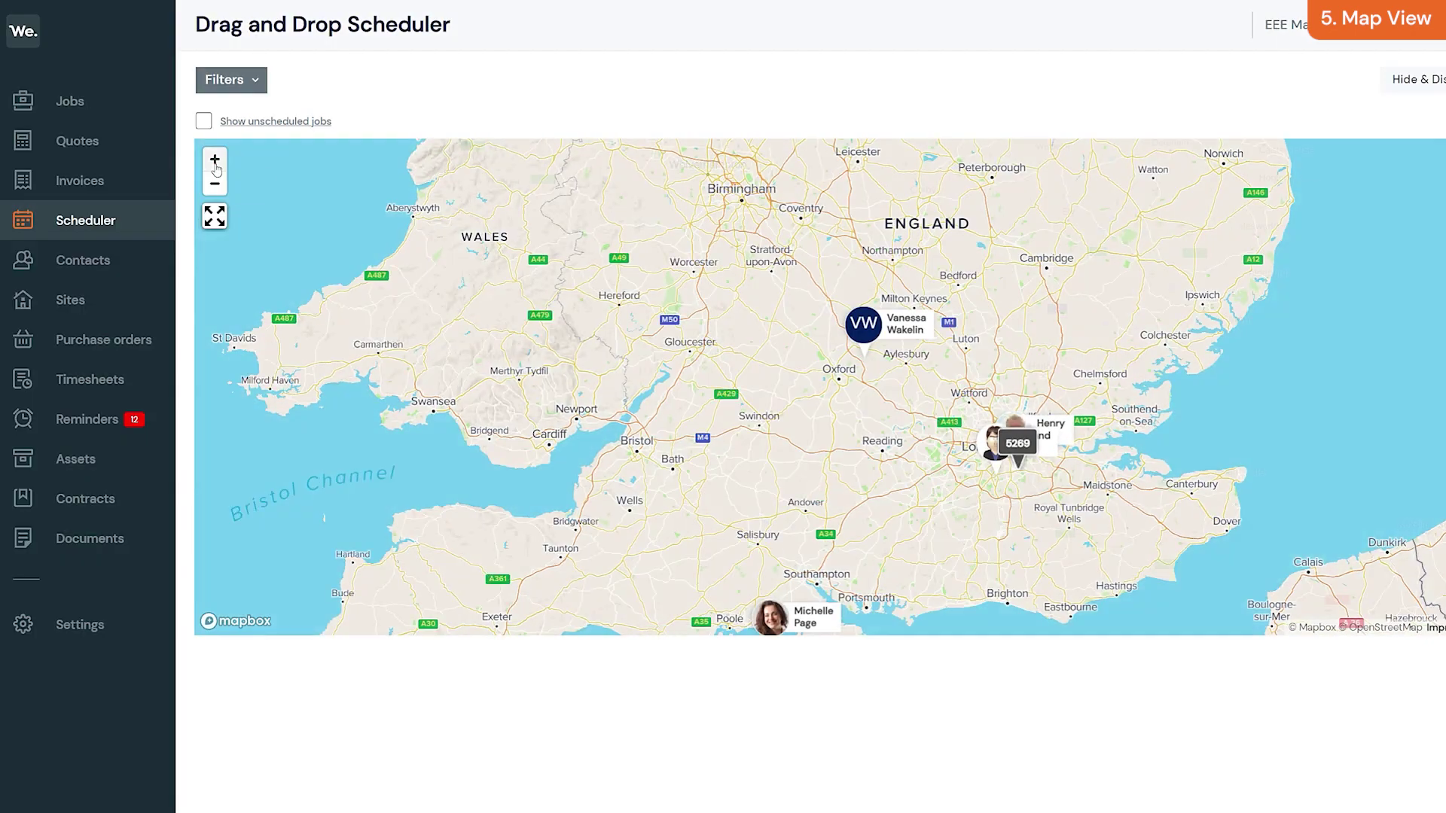
pyautogui.click(215, 185)
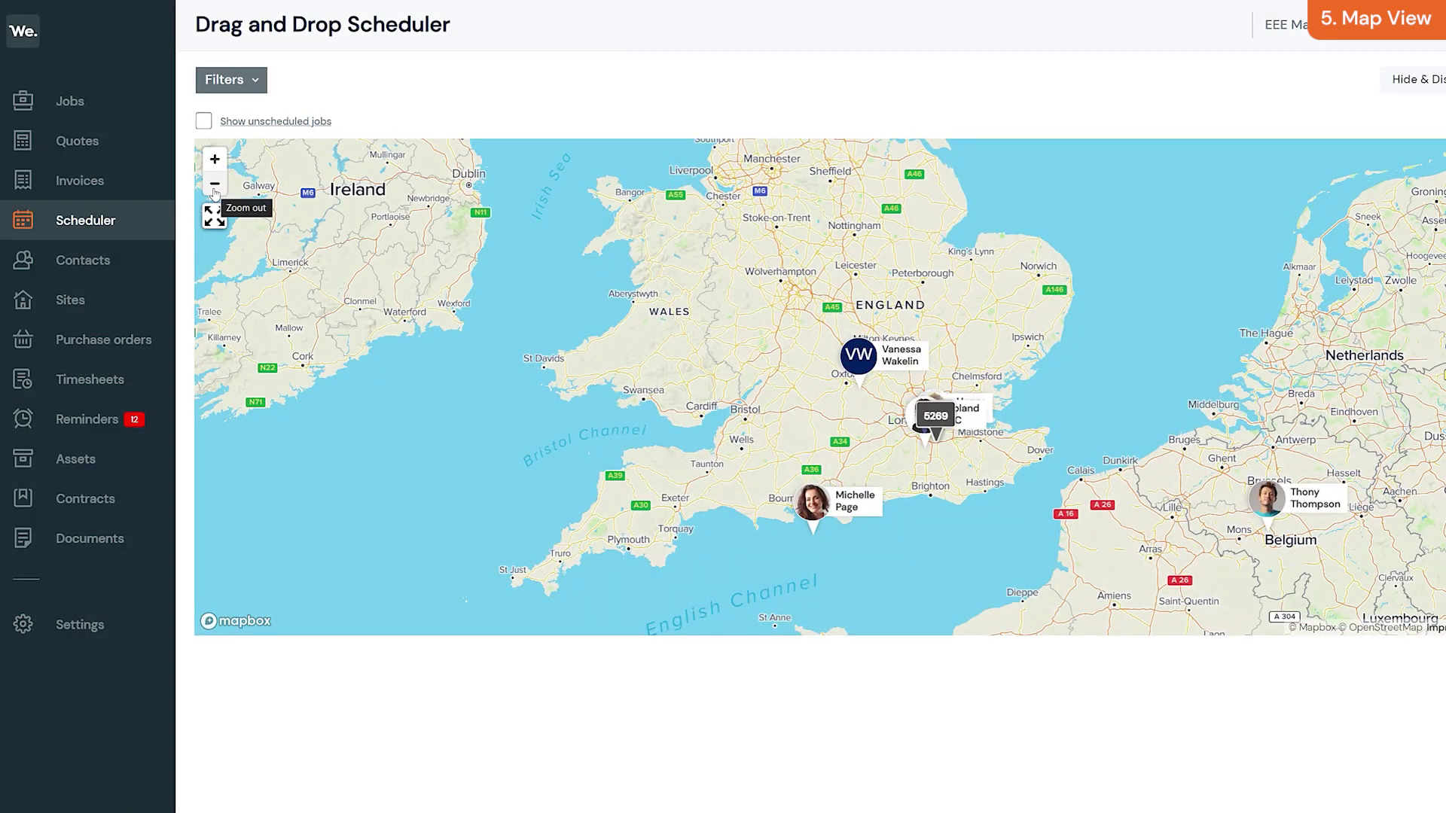
pyautogui.click(215, 184)
pyautogui.scroll(-3, 255, 256)
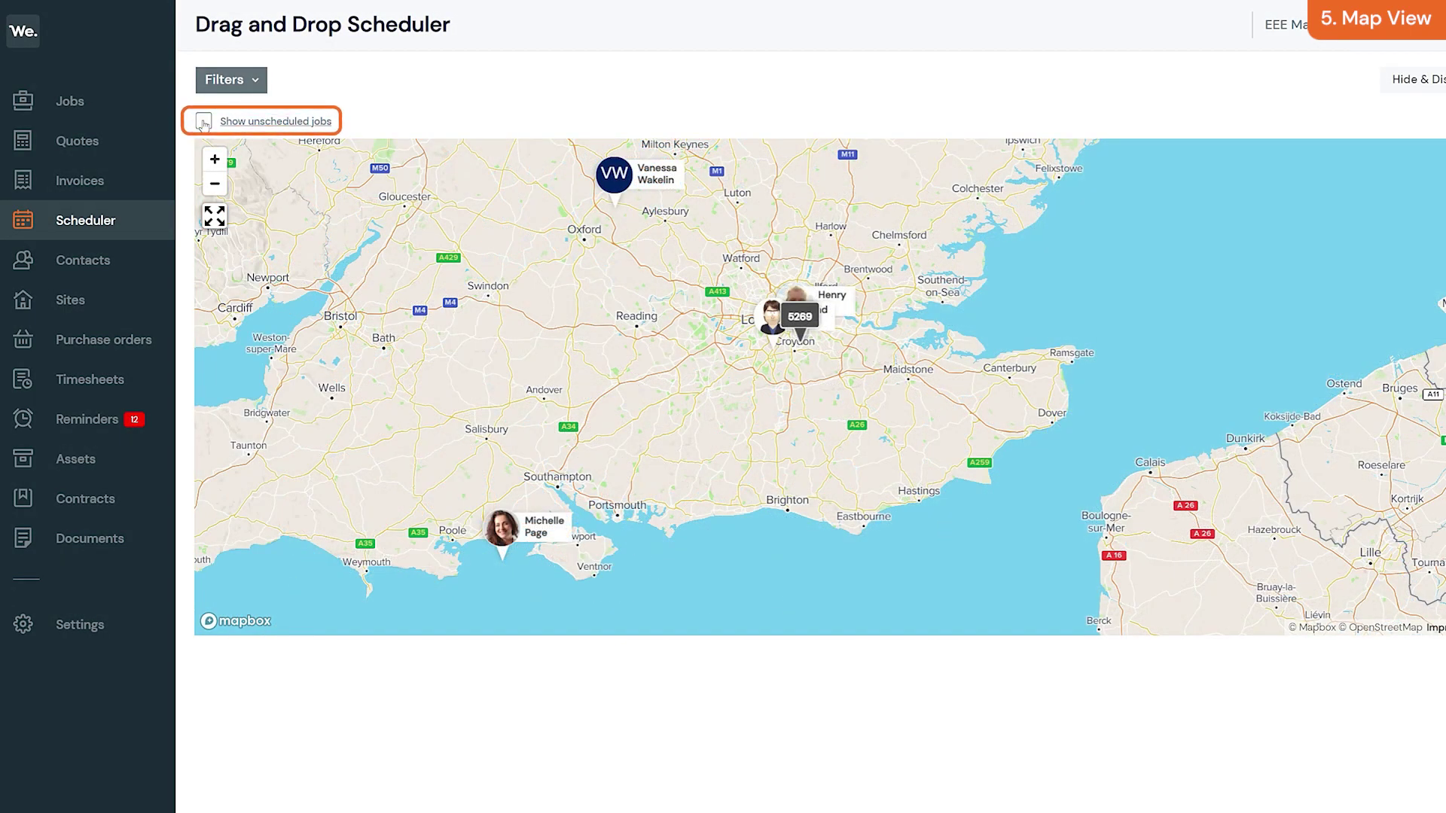
# - Show unscheduled jobs 4698 and 4937 as map pins and open job 5269's edit form
pyautogui.click(203, 122)
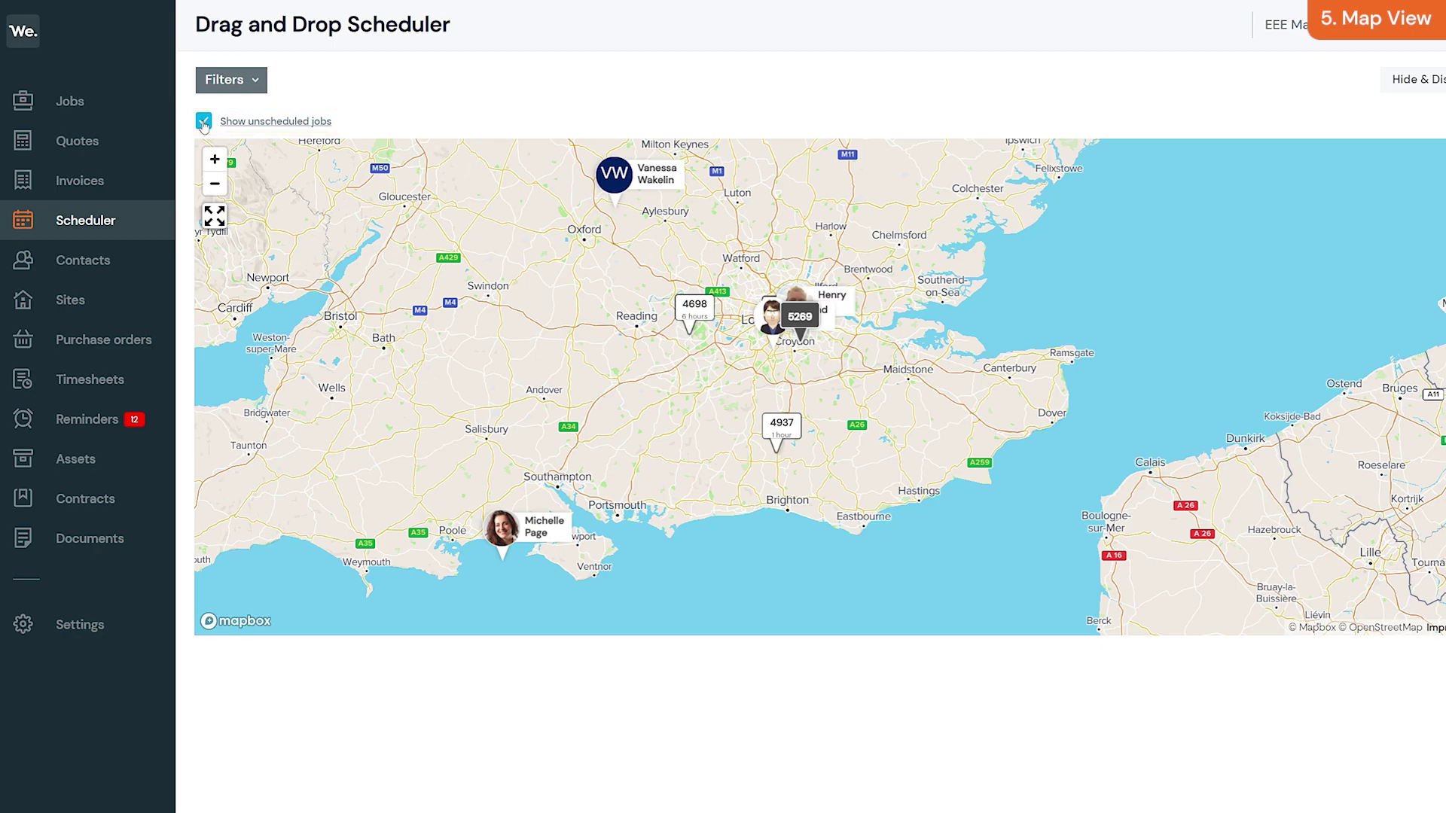
pyautogui.click(803, 325)
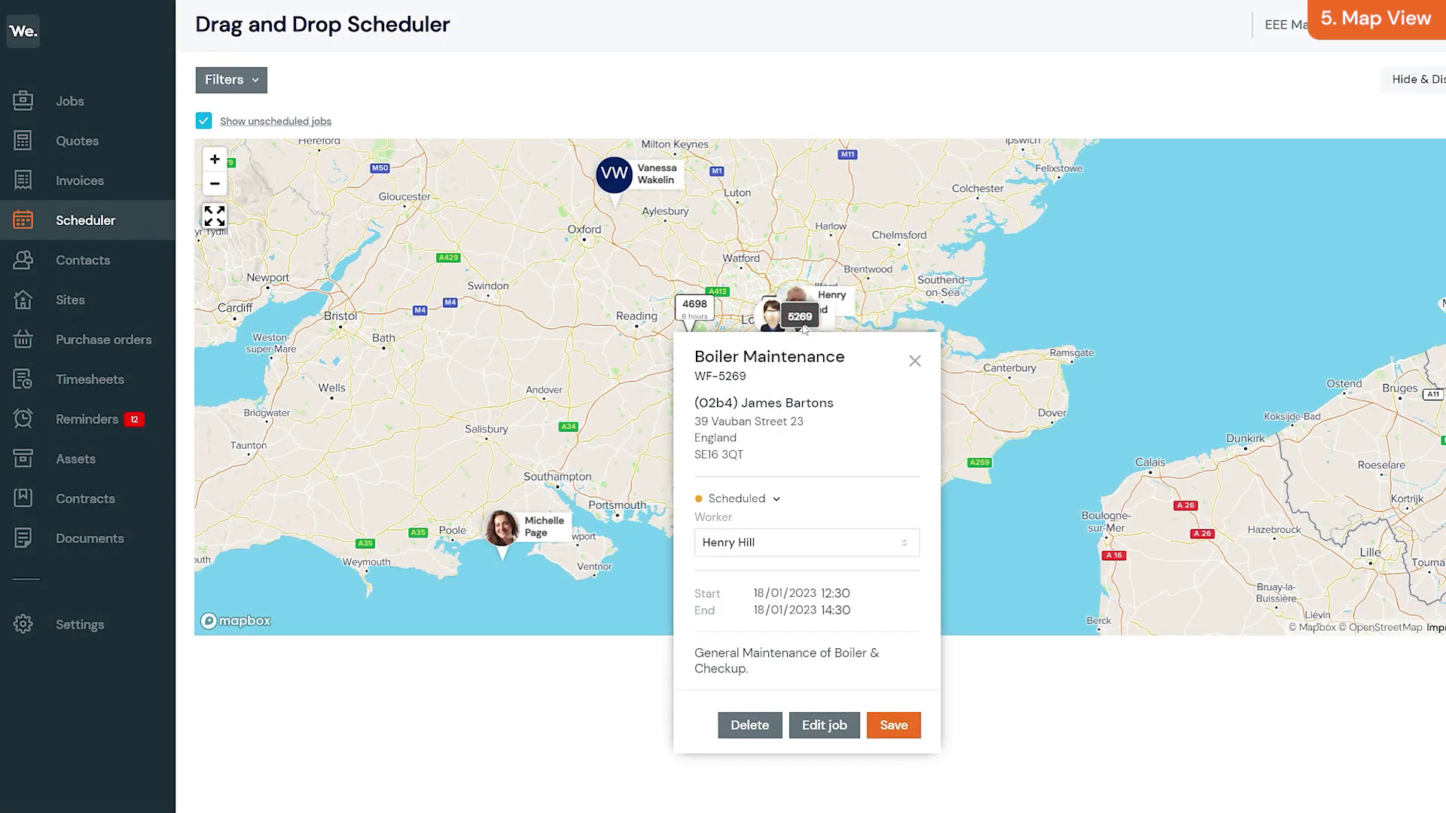
pyautogui.click(828, 725)
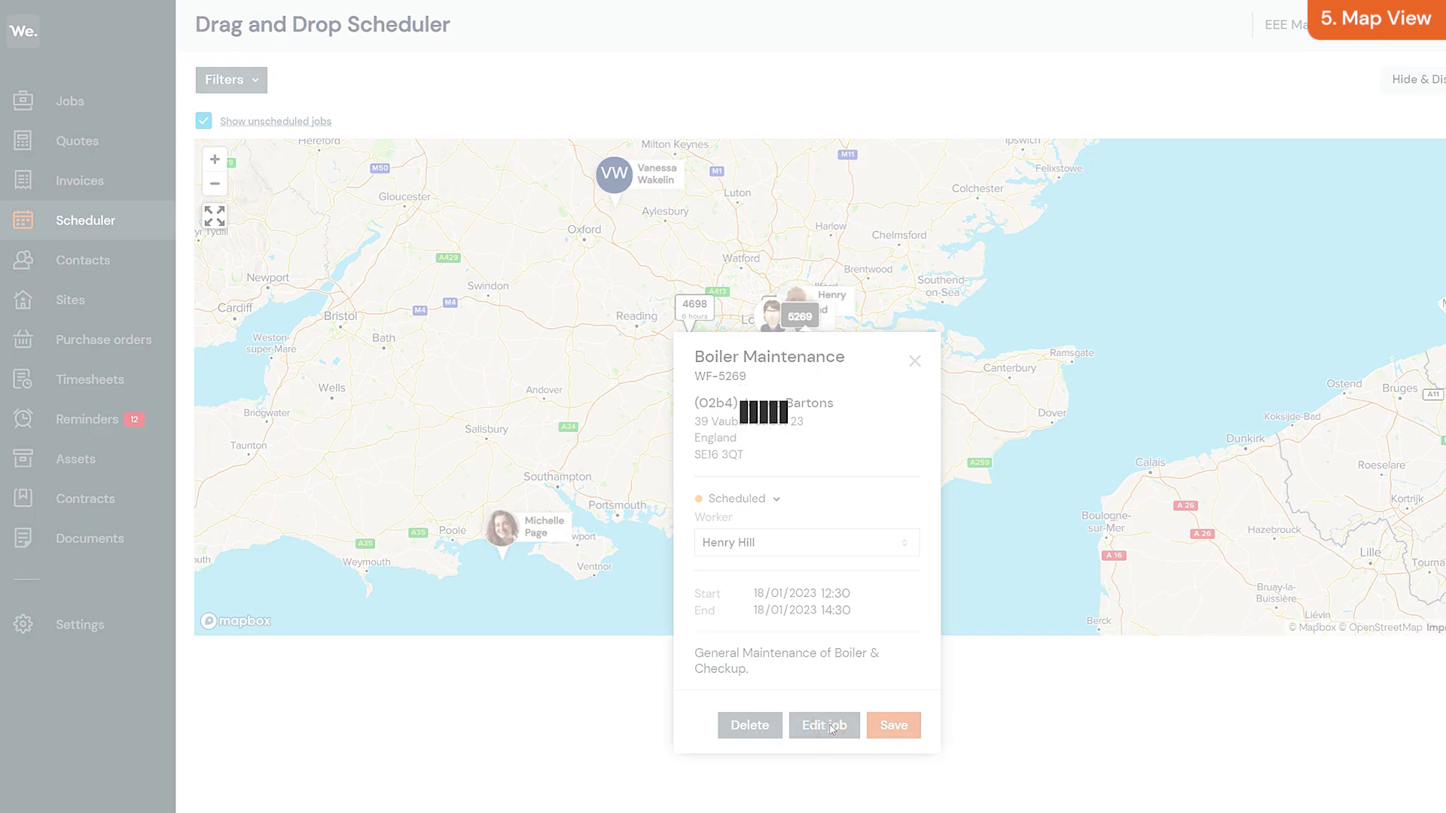